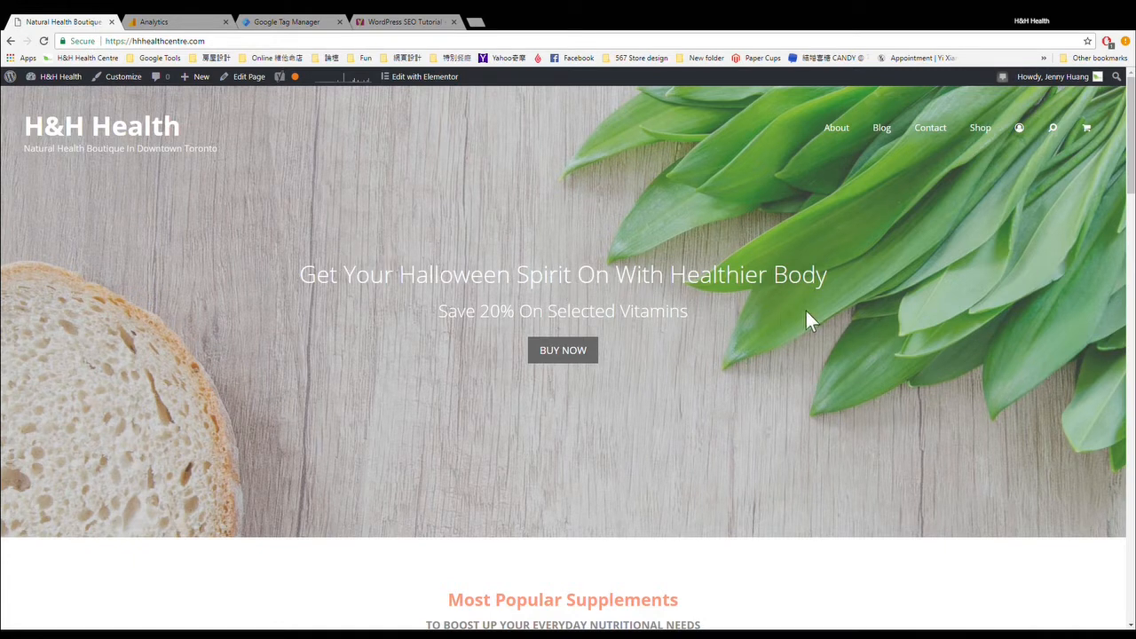
# - Switch from the H&H Health WordPress site to the Google Analytics tab
pyautogui.click(210, 23)
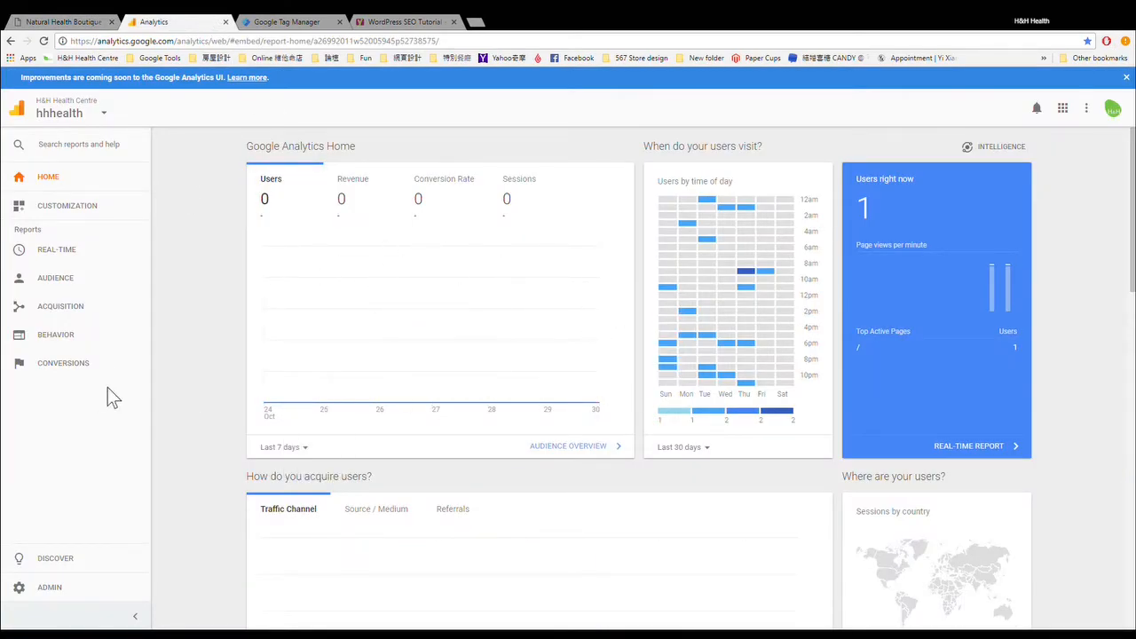
pyautogui.click(88, 111)
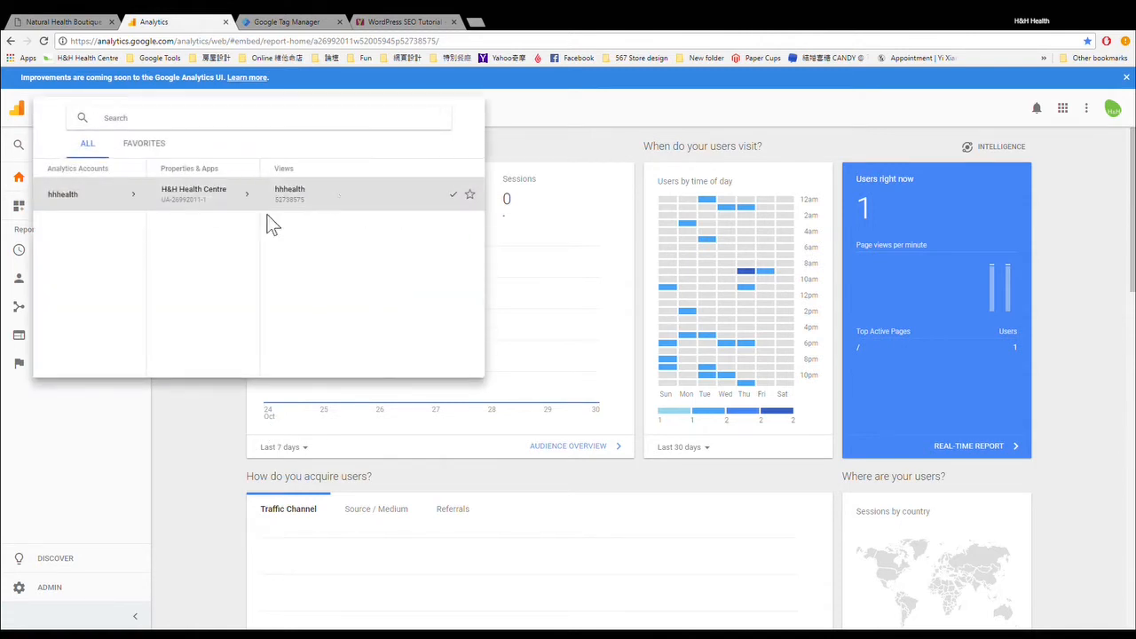
pyautogui.click(102, 199)
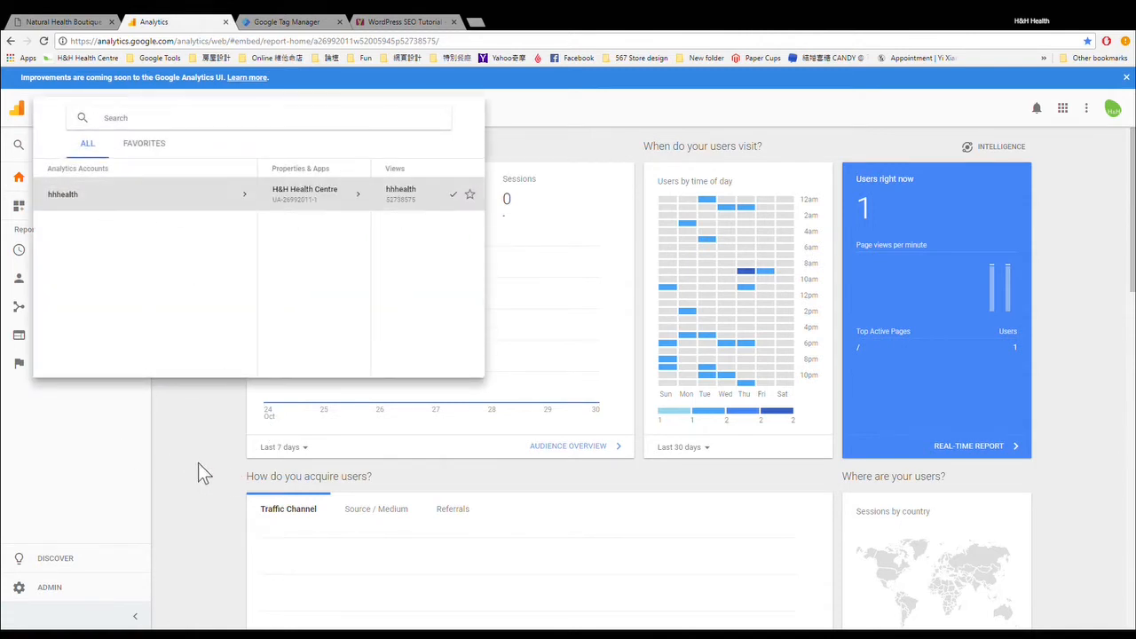
pyautogui.click(475, 21)
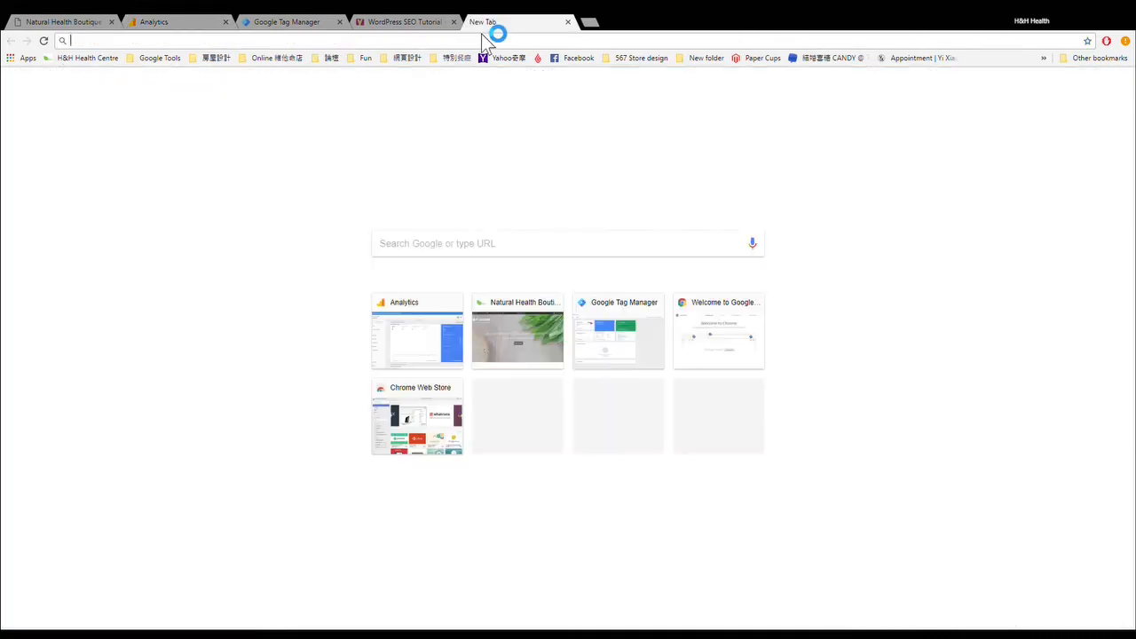
pyautogui.write('gooogle analytics')
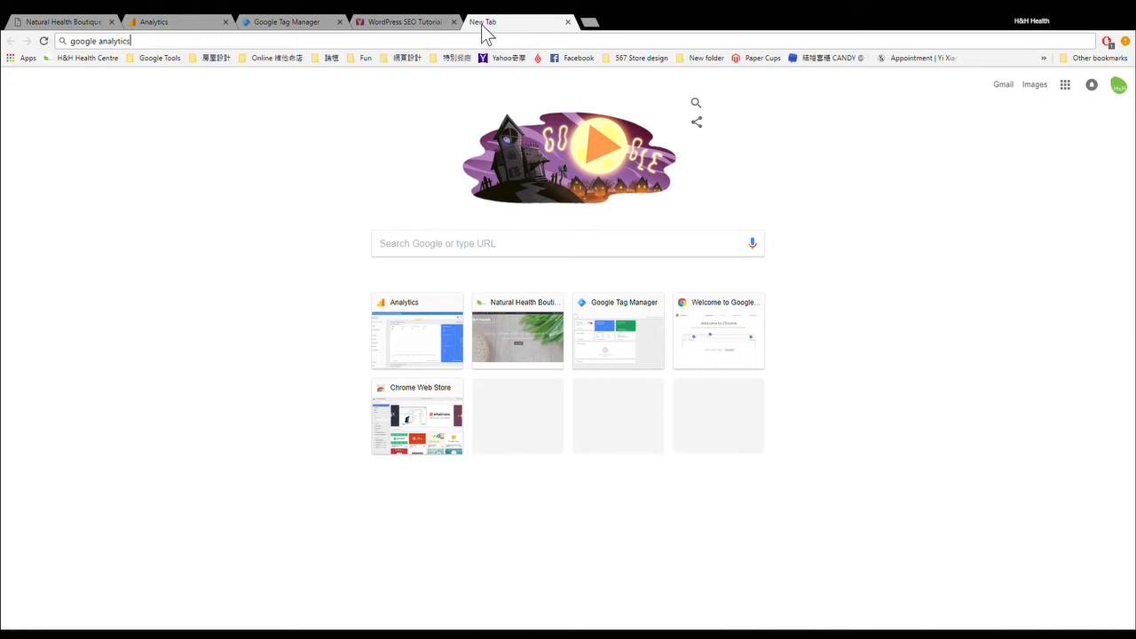
pyautogui.press('Return')
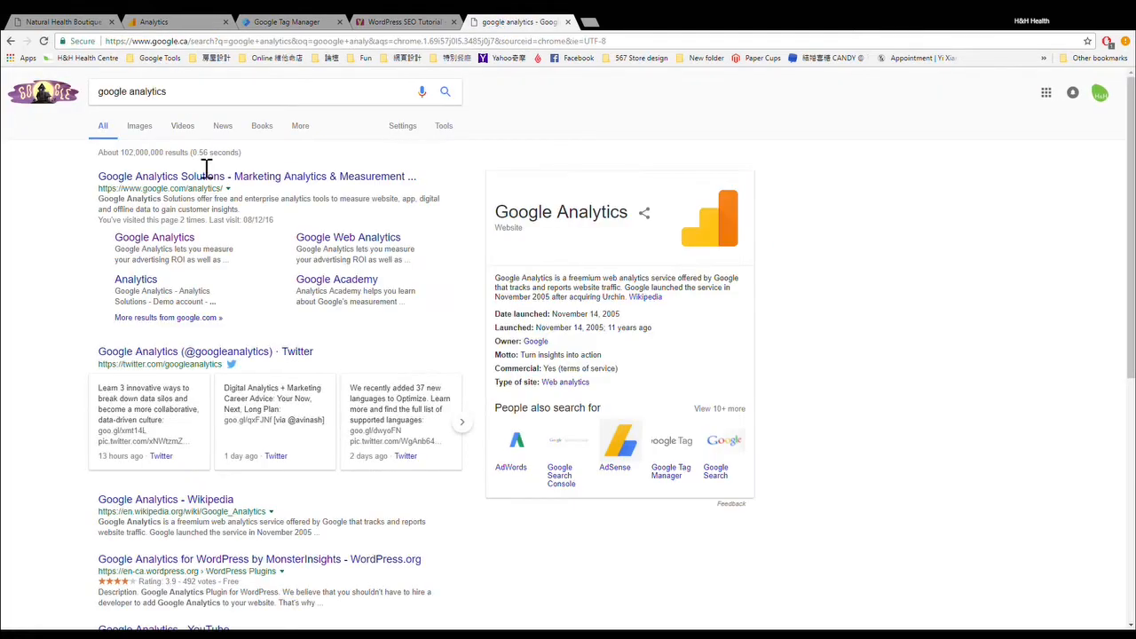
pyautogui.click(188, 238)
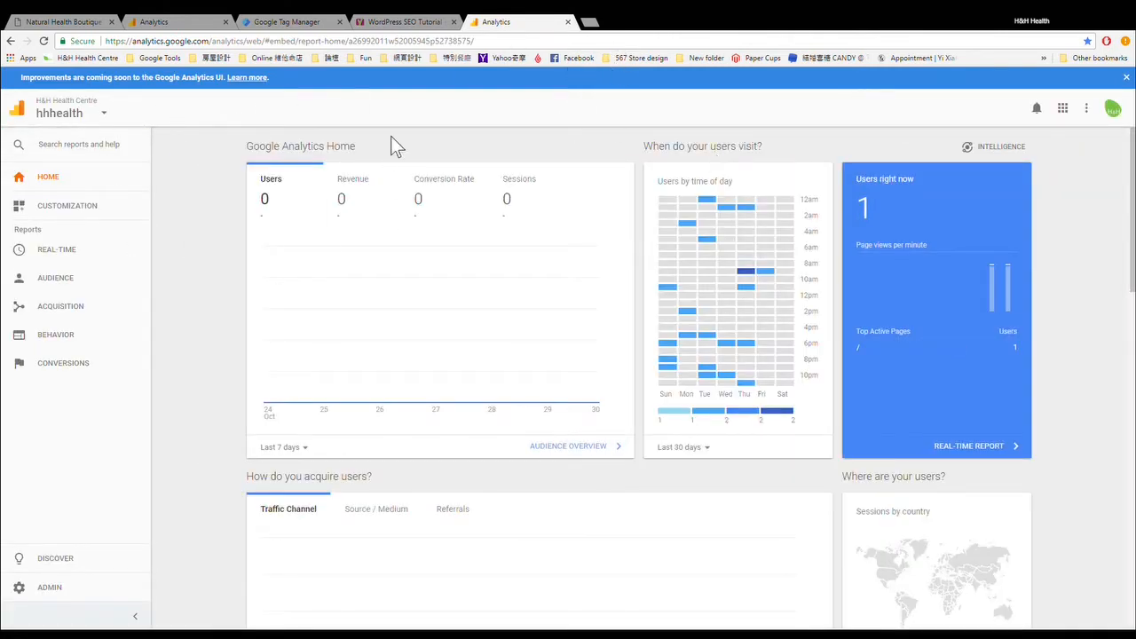
pyautogui.click(568, 22)
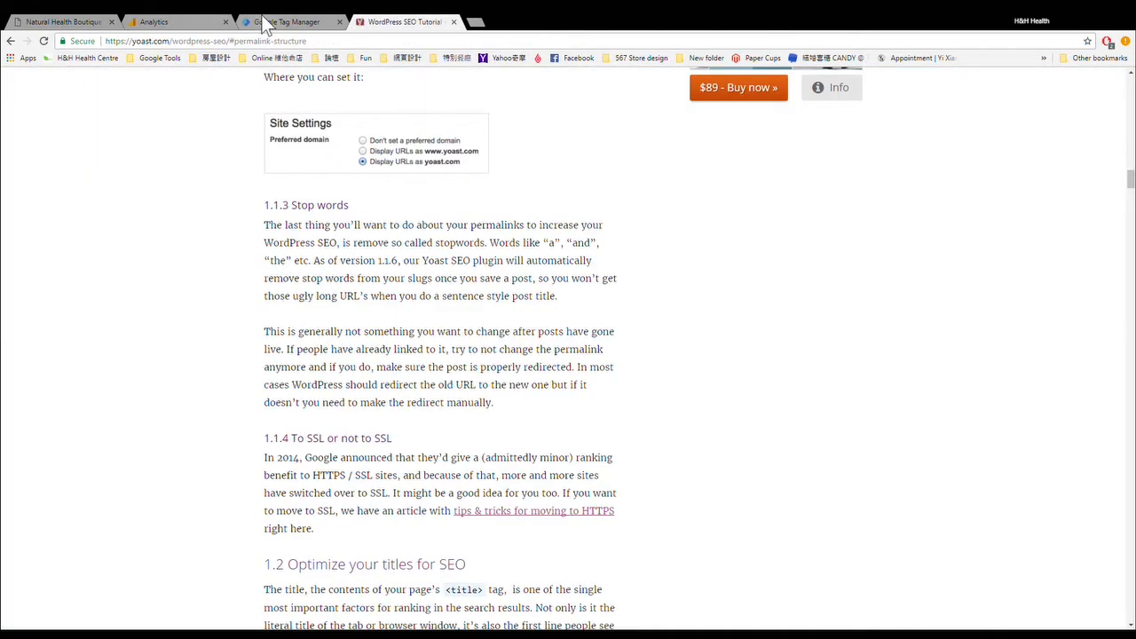
pyautogui.click(204, 21)
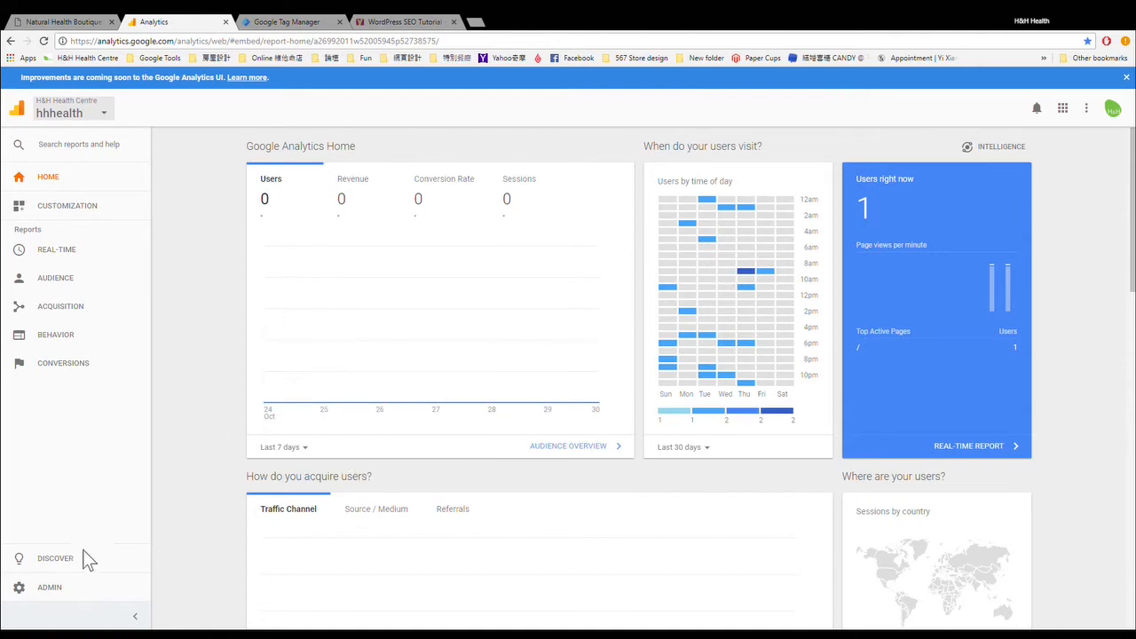
pyautogui.click(86, 586)
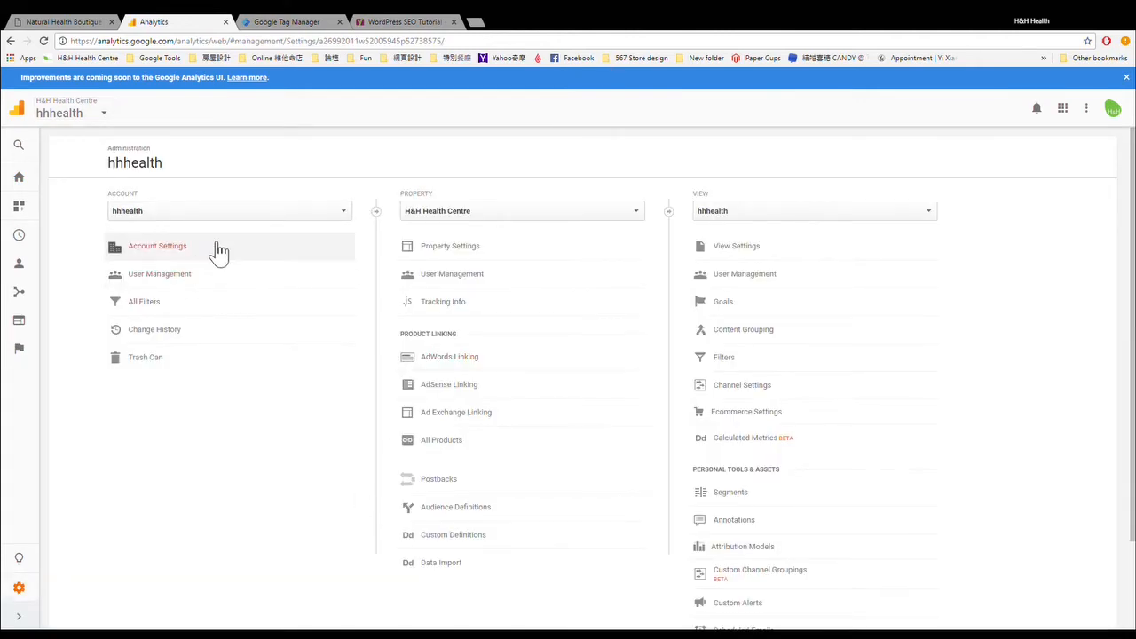
# - Check the hhhealth account settings, then choose Create new account from the Account list
pyautogui.click(219, 253)
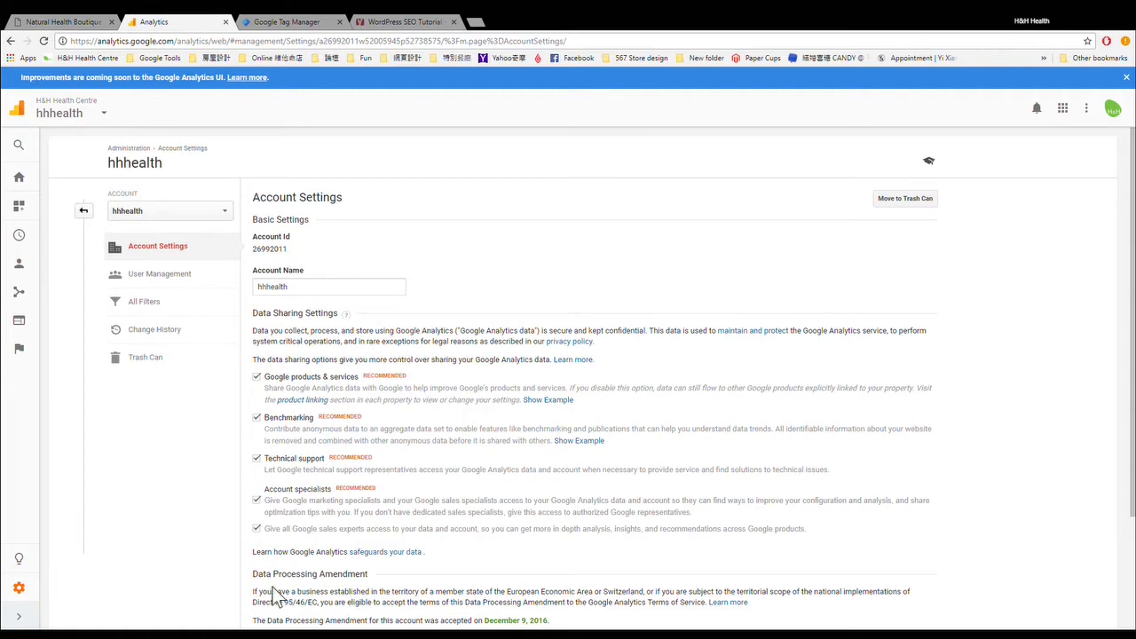
pyautogui.click(85, 215)
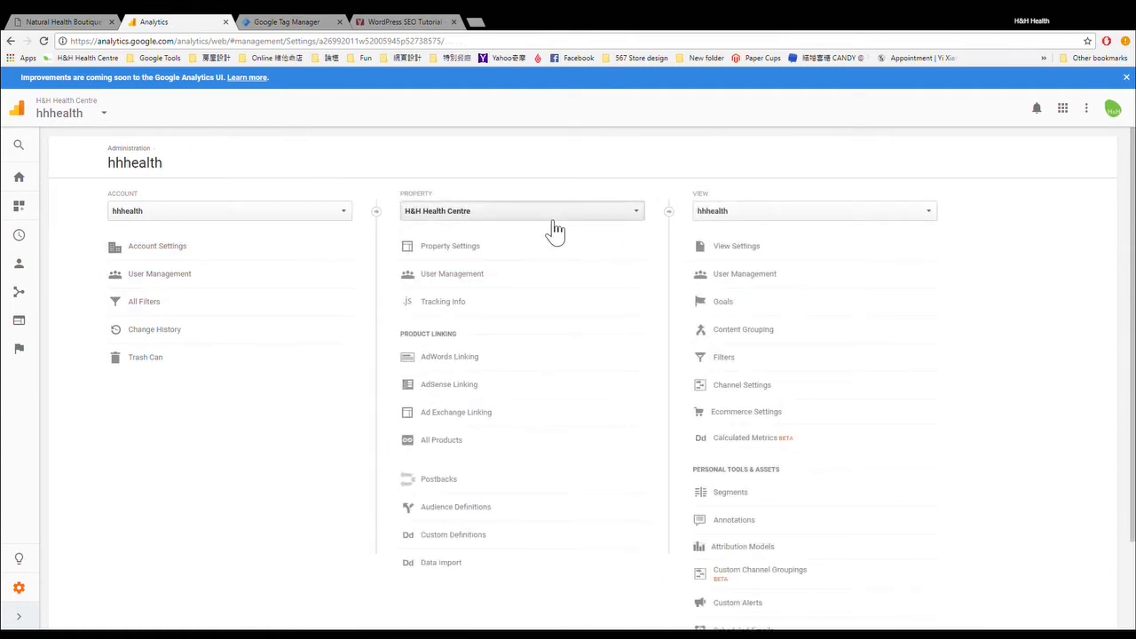
pyautogui.click(306, 213)
pyautogui.click(149, 281)
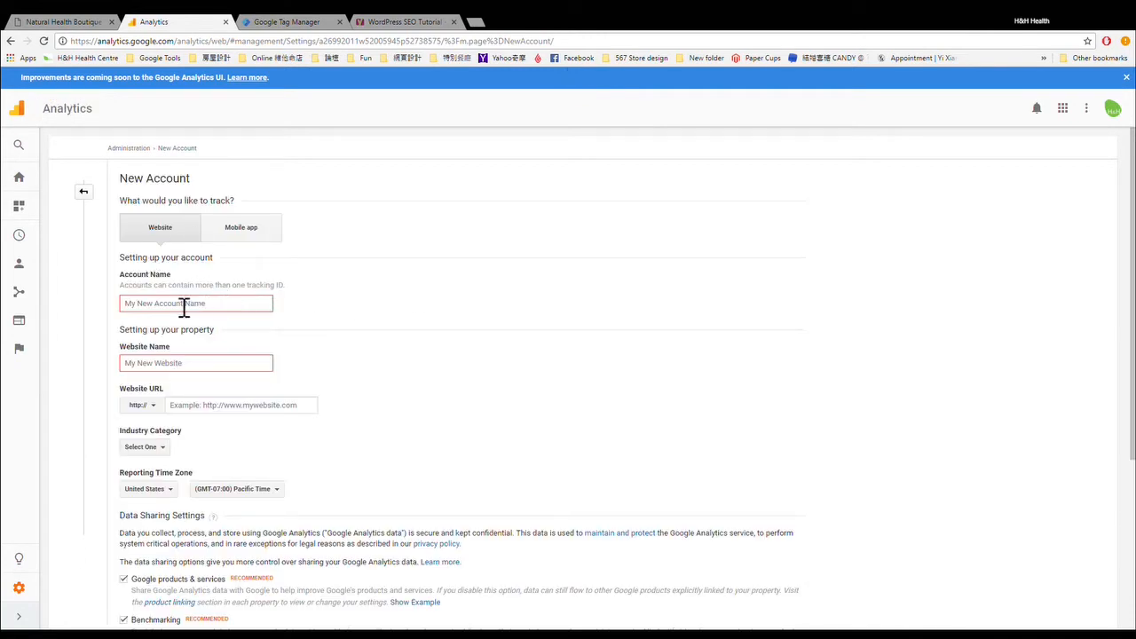
pyautogui.click(181, 307)
pyautogui.click(202, 366)
pyautogui.click(189, 421)
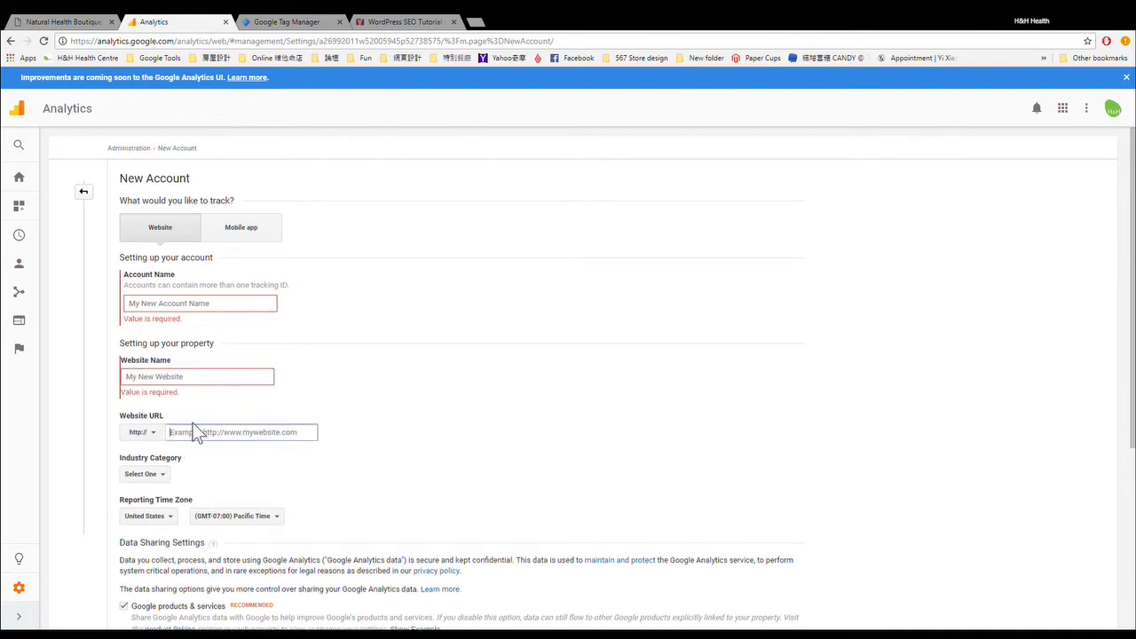
pyautogui.scroll(-2, 248, 451)
pyautogui.click(153, 257)
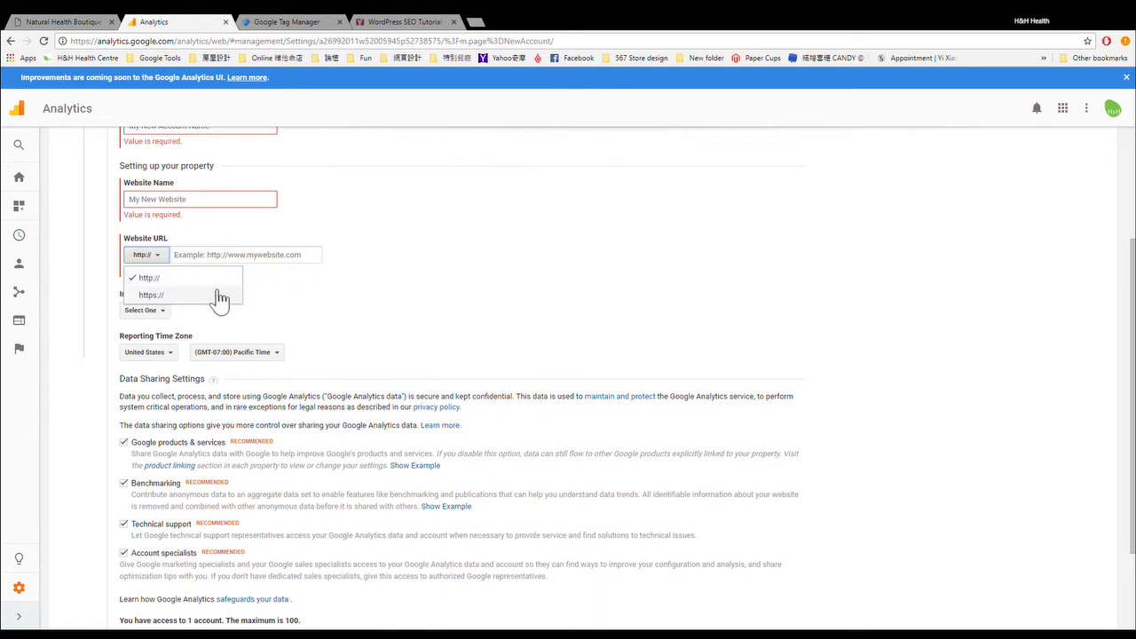
pyautogui.click(373, 299)
pyautogui.click(156, 310)
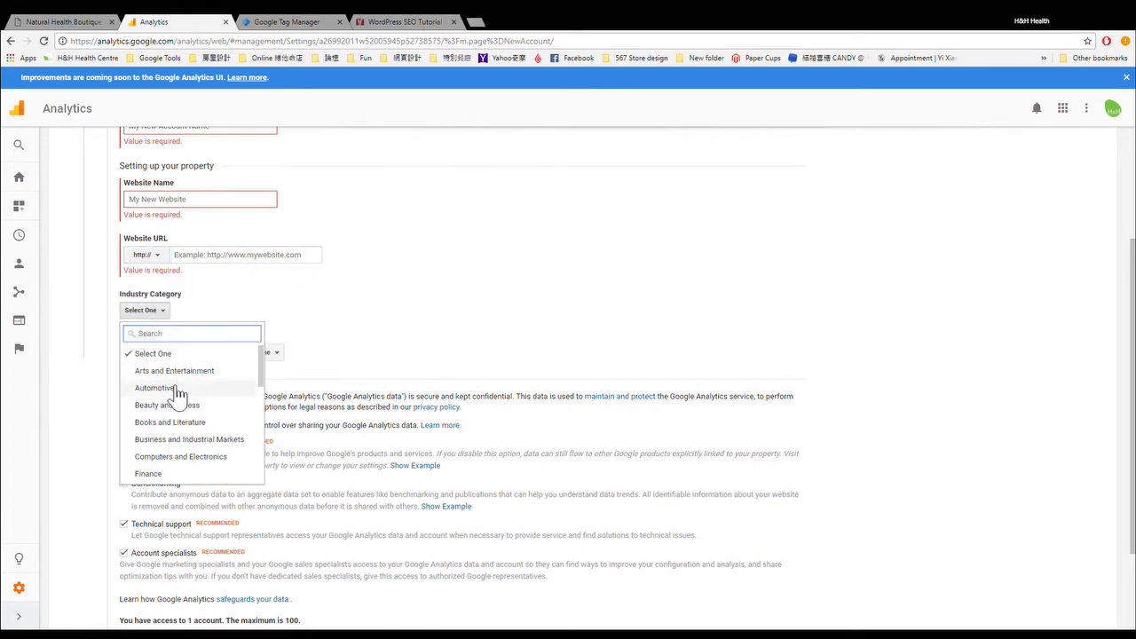
pyautogui.scroll(-3, 195, 435)
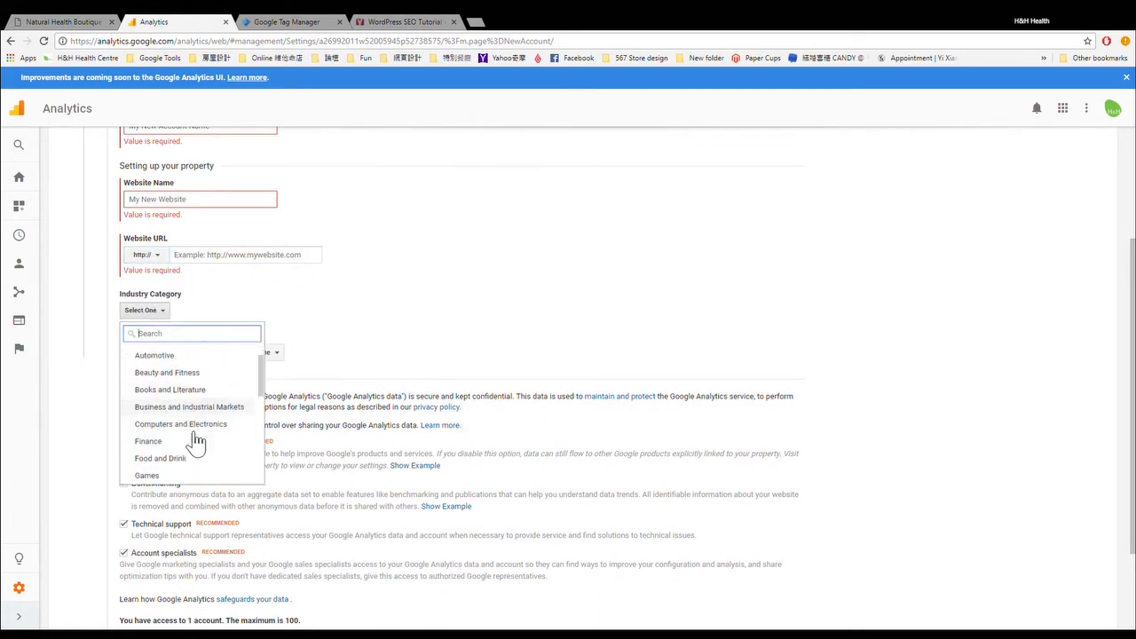
pyautogui.click(358, 324)
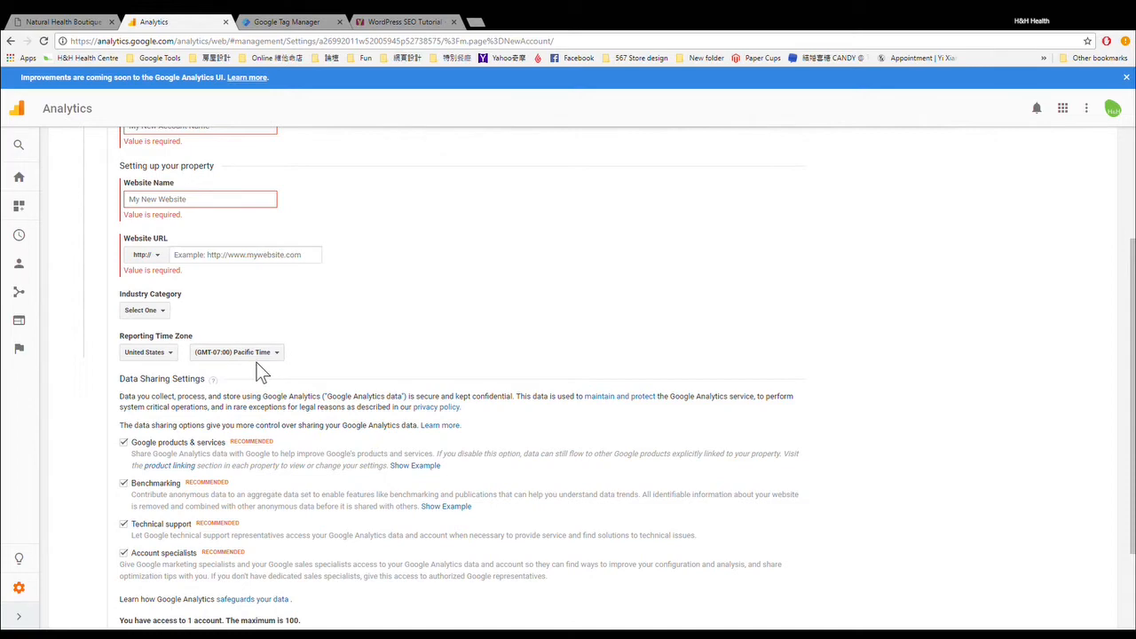
# - Try Get Tracking ID, then leave the form for the Administration overview
pyautogui.scroll(-2, 257, 373)
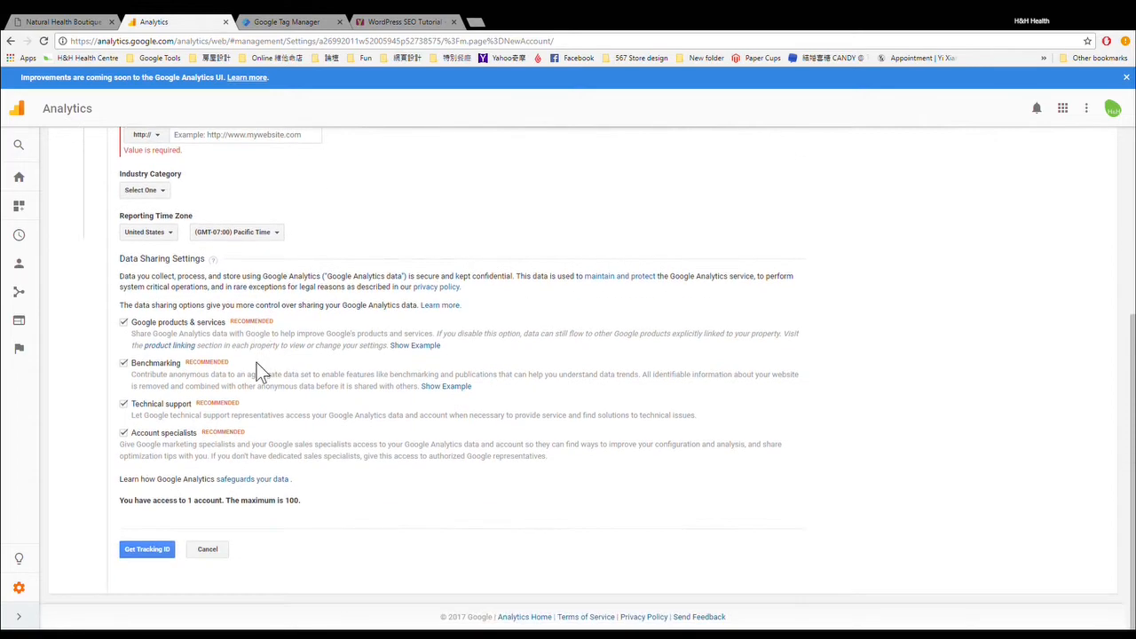
pyautogui.click(148, 550)
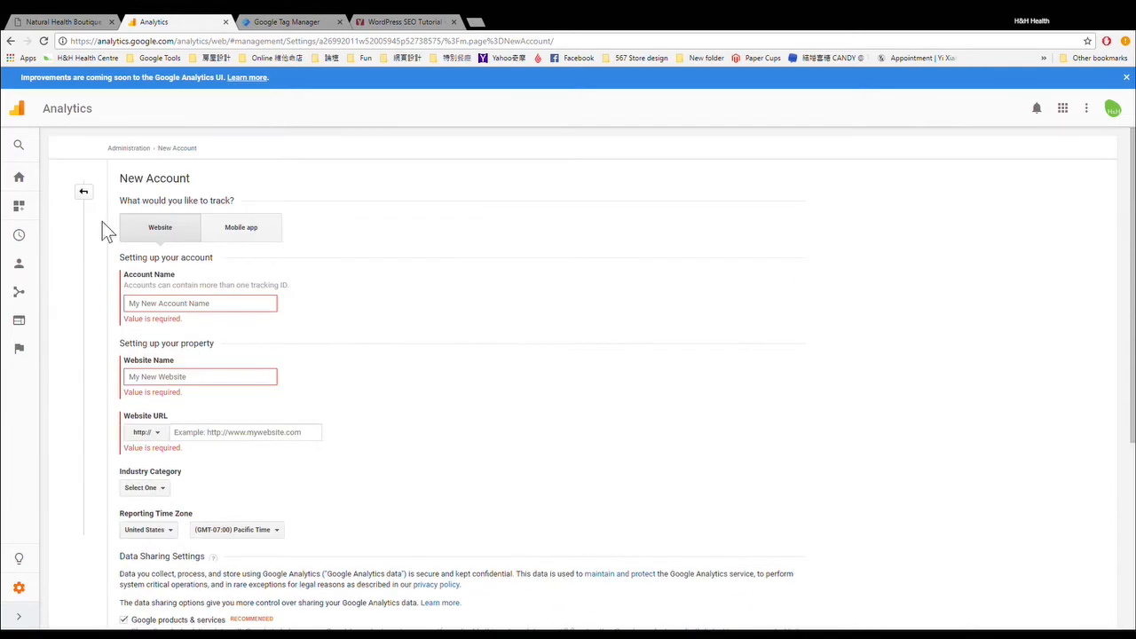
pyautogui.click(96, 199)
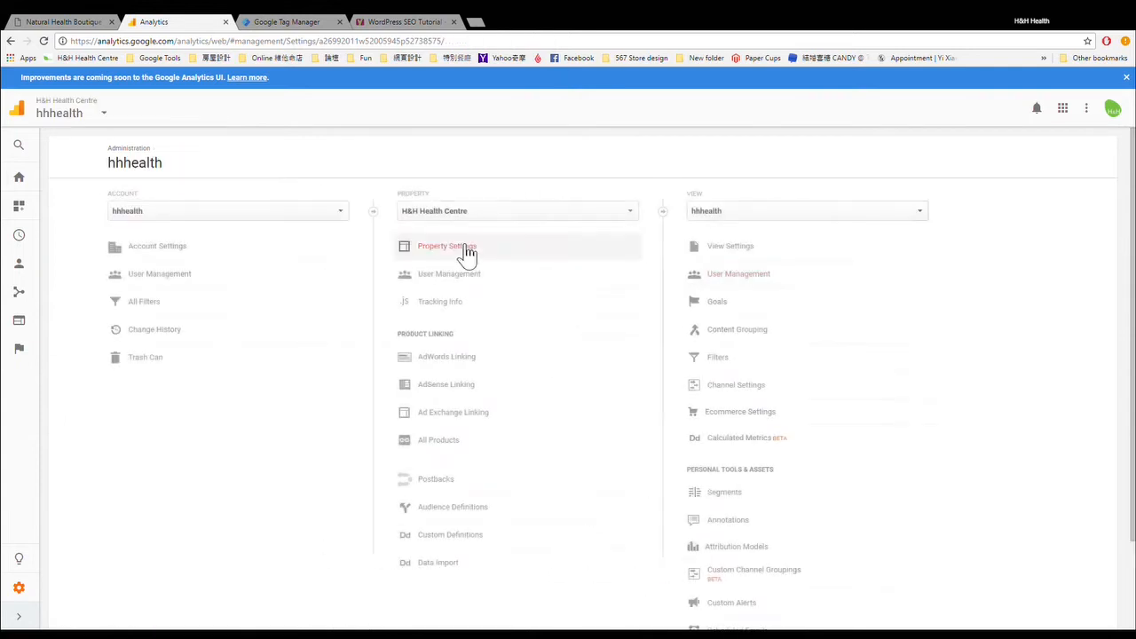
pyautogui.click(502, 213)
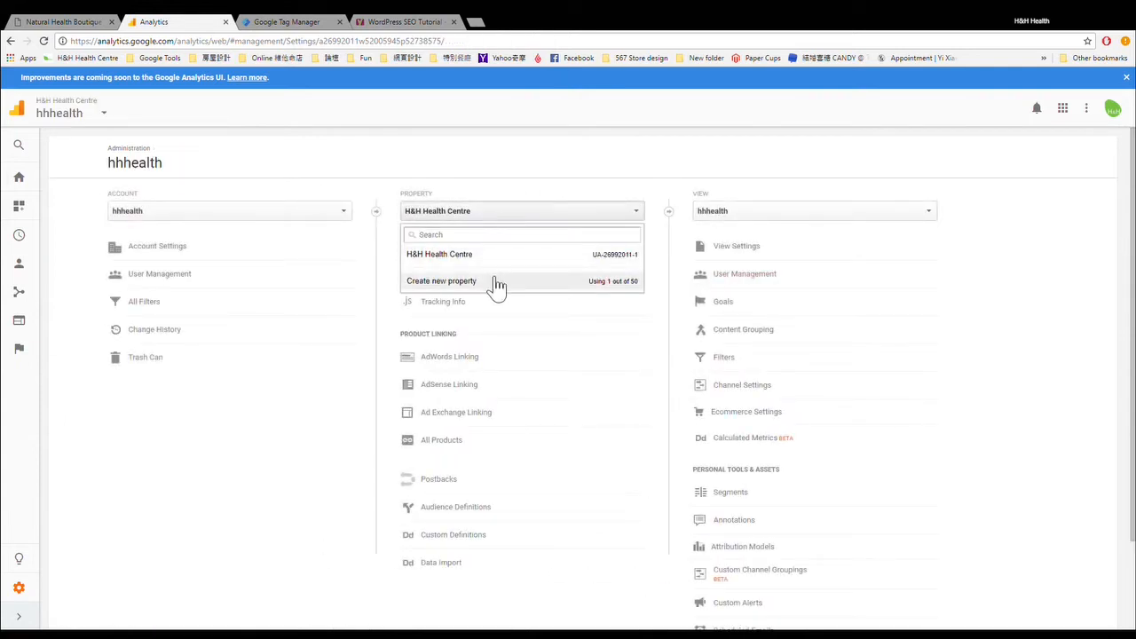
pyautogui.click(497, 282)
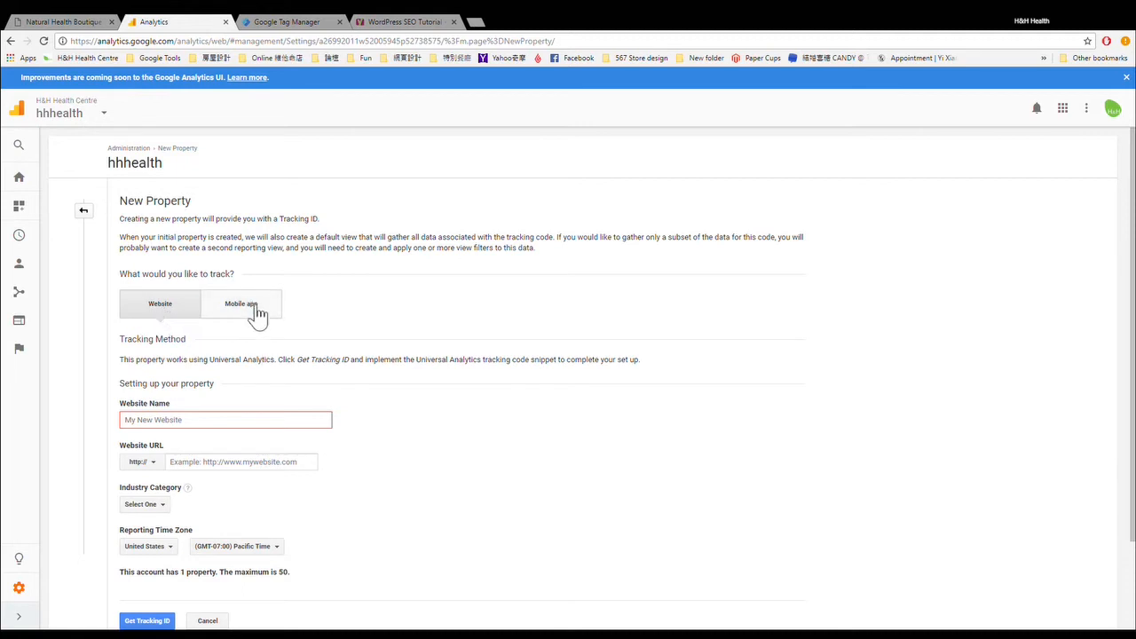
pyautogui.scroll(-3, 234, 332)
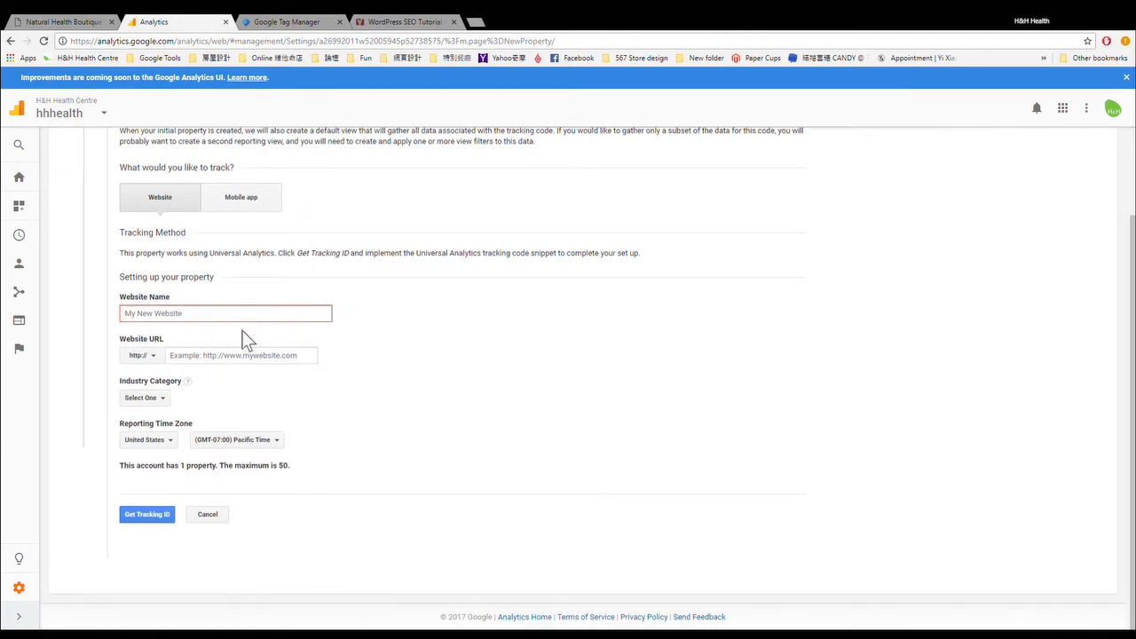
pyautogui.click(142, 356)
pyautogui.click(158, 406)
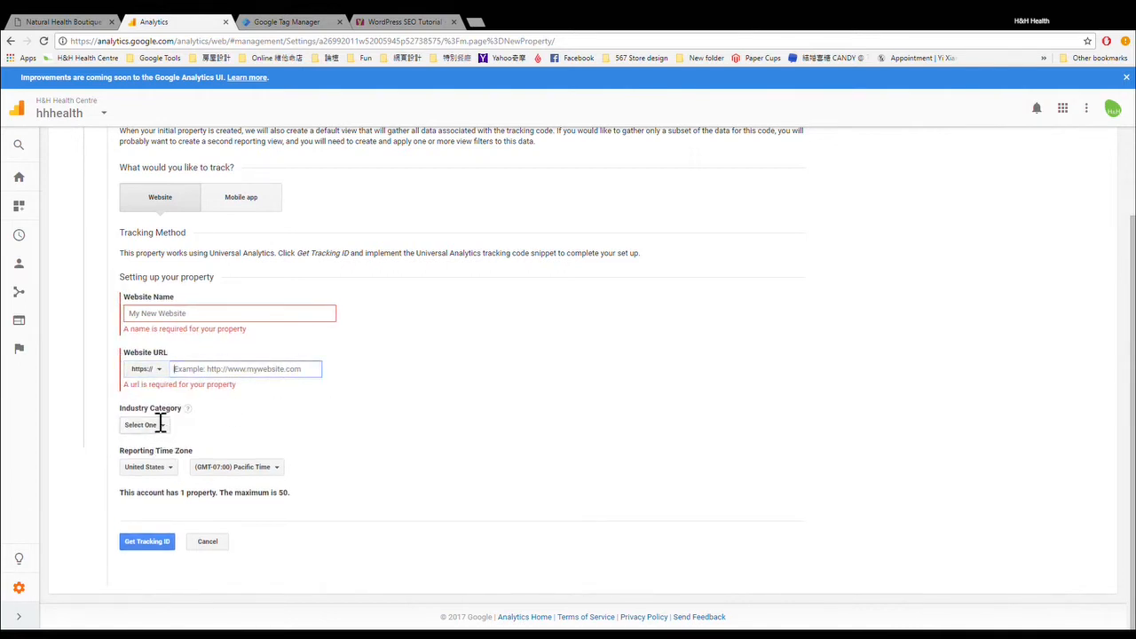
pyautogui.click(131, 427)
pyautogui.click(217, 446)
pyautogui.click(162, 469)
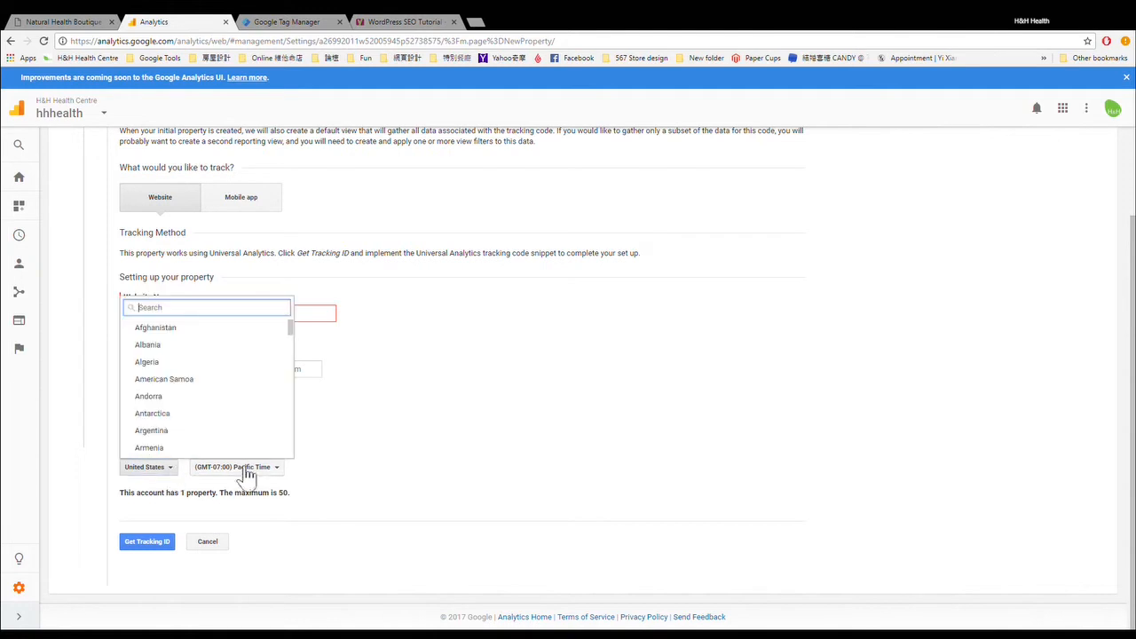
pyautogui.click(341, 499)
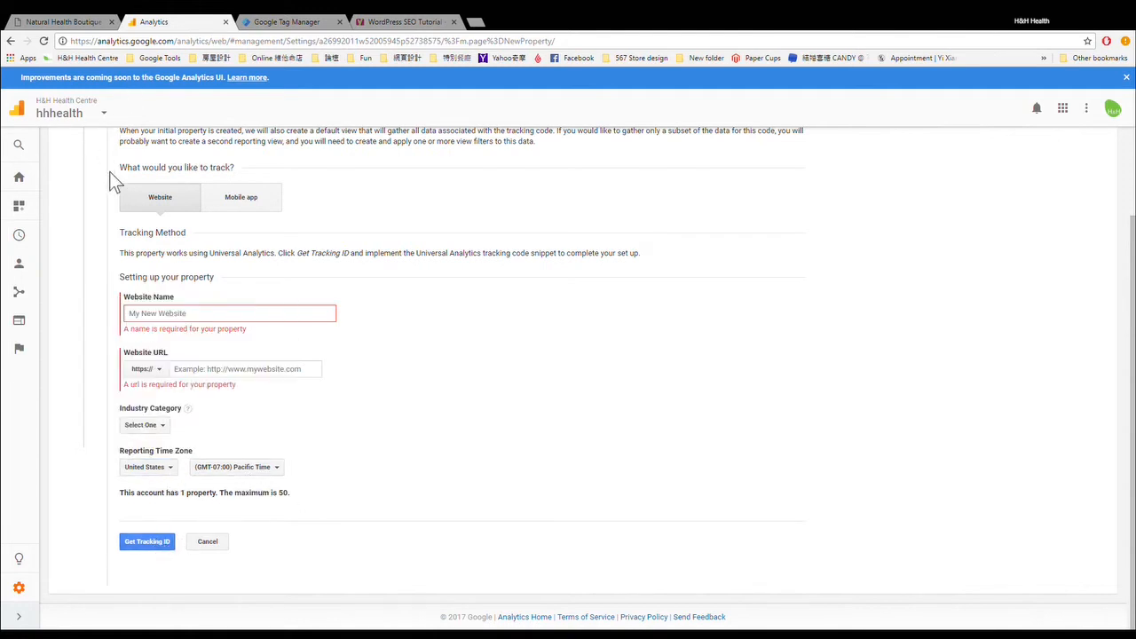
pyautogui.scroll(2, 93, 184)
pyautogui.click(84, 212)
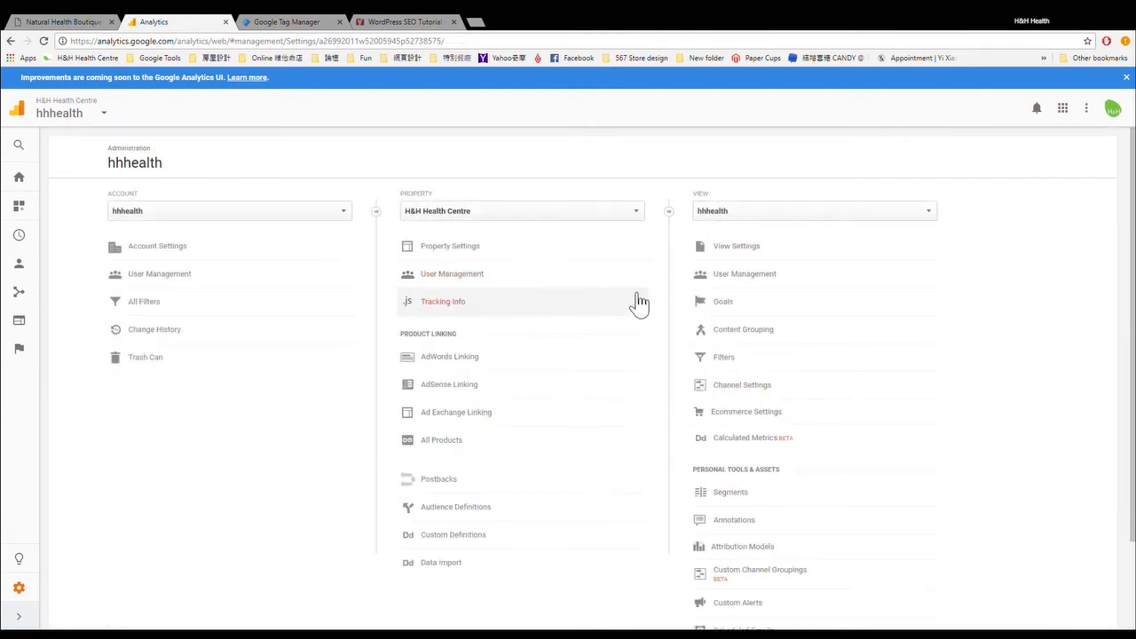
pyautogui.click(740, 247)
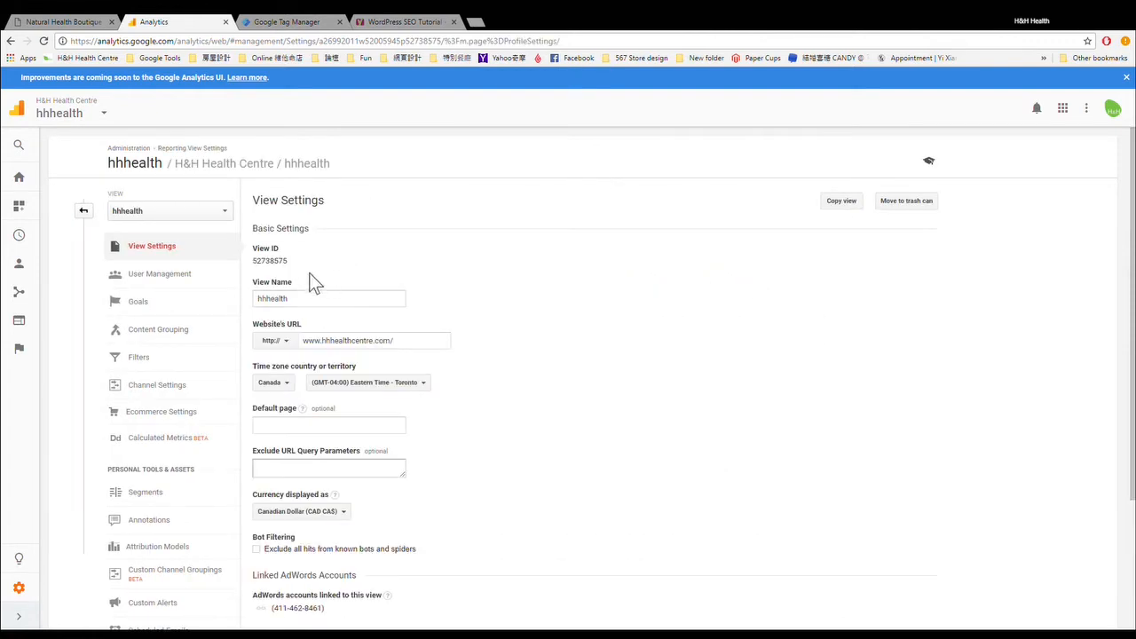
pyautogui.moveTo(289, 262); pyautogui.dragTo(263, 262)
pyautogui.click(357, 264)
pyautogui.click(282, 342)
pyautogui.click(341, 382)
pyautogui.scroll(-1, 474, 393)
pyautogui.click(336, 369)
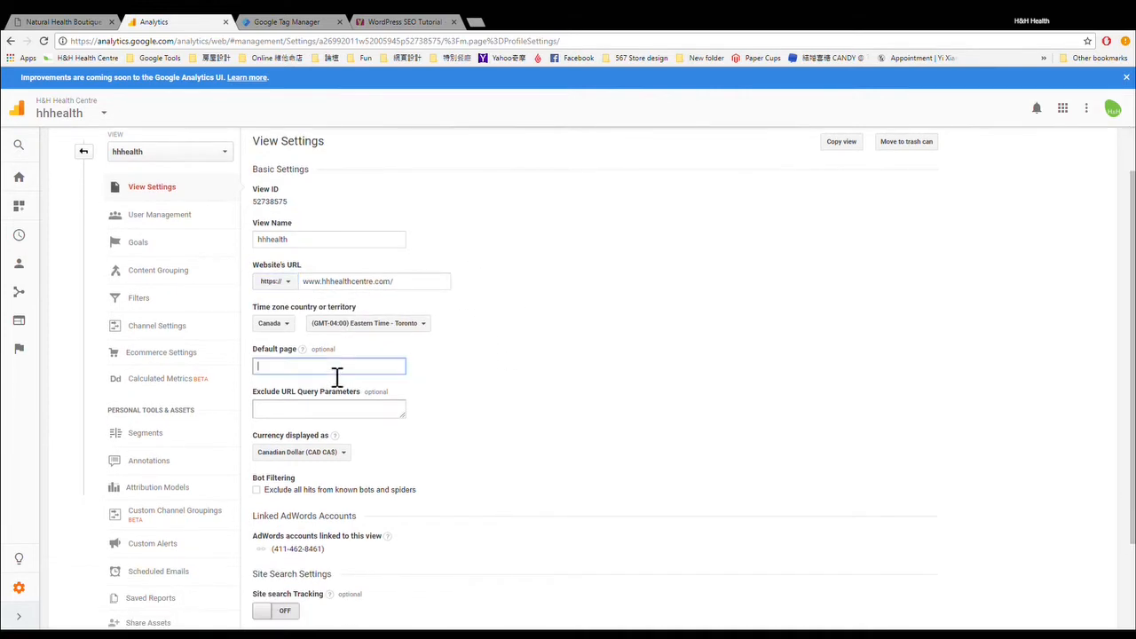
pyautogui.write('https://s')
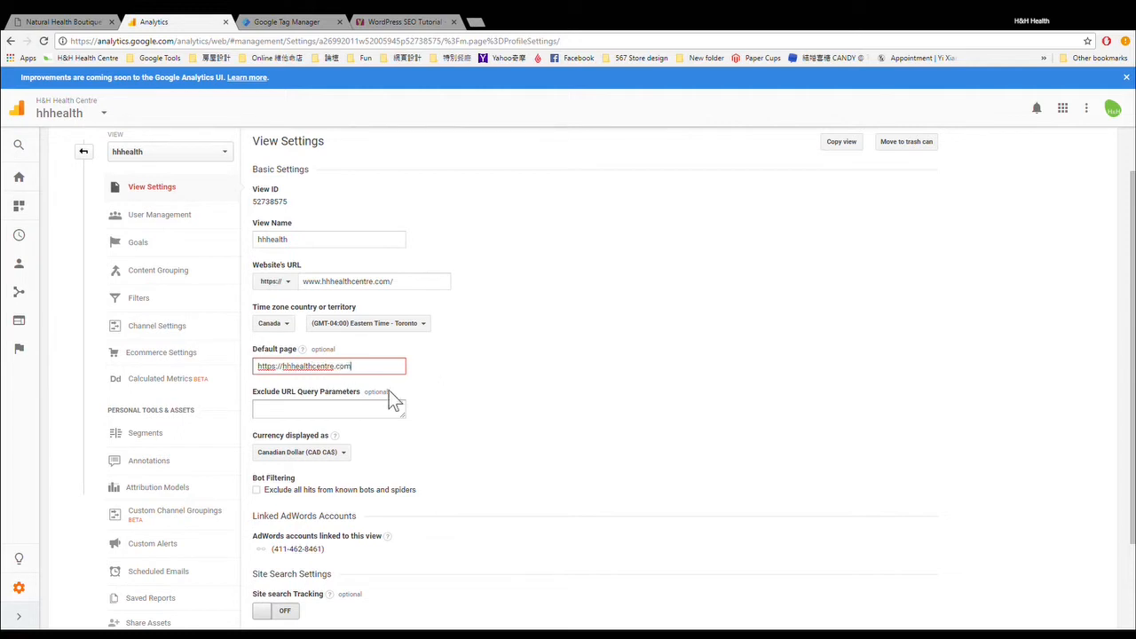
pyautogui.scroll(-2, 337, 416)
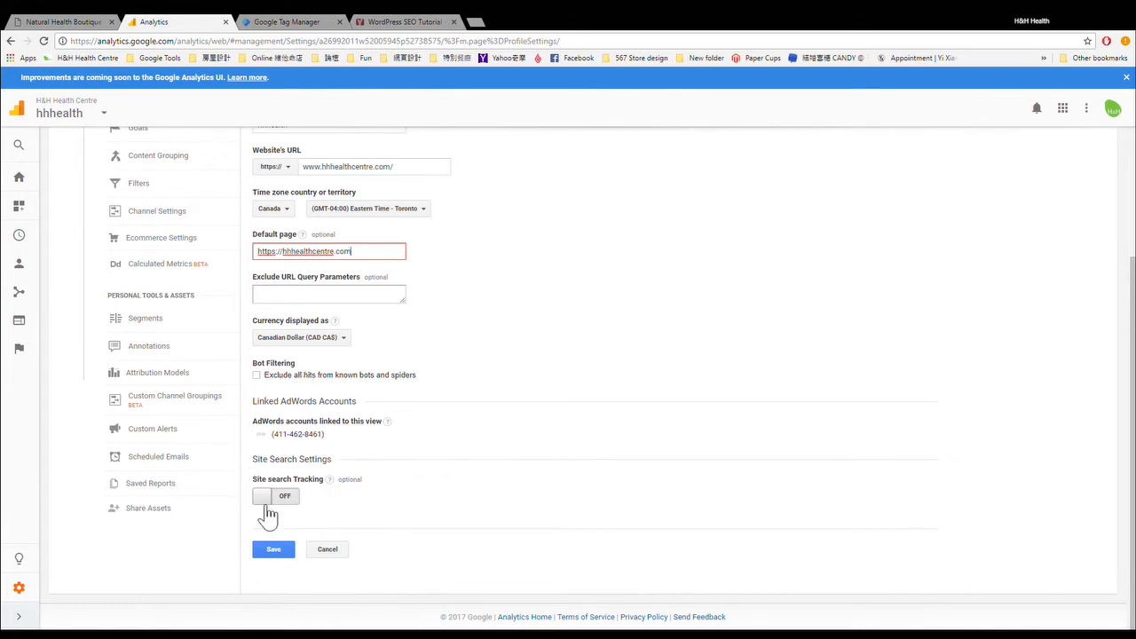
pyautogui.click(288, 498)
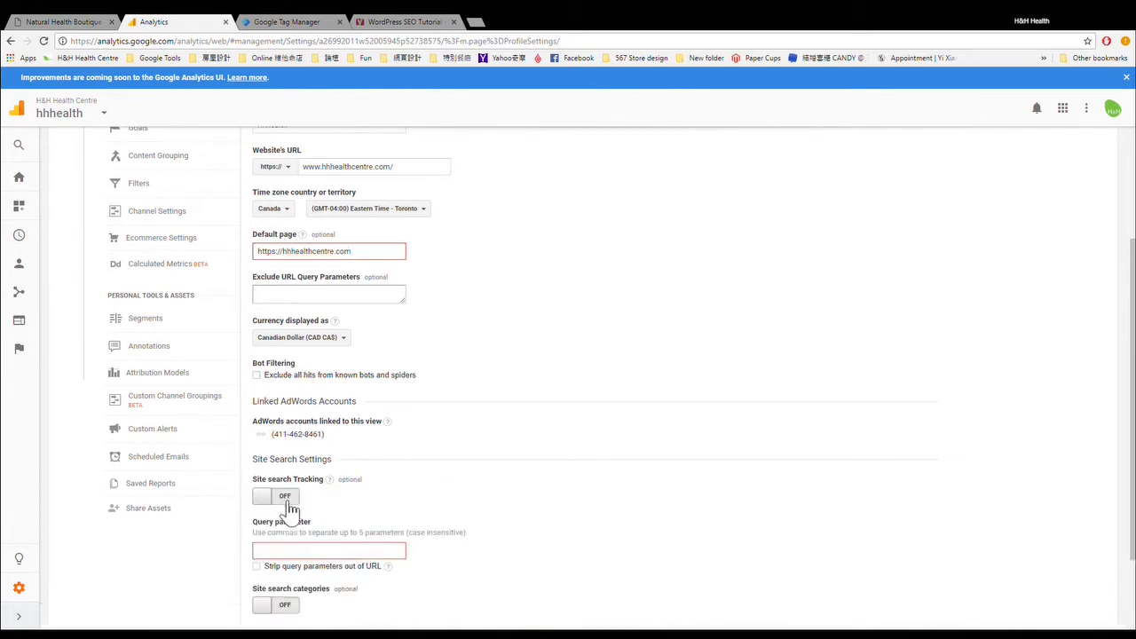
pyautogui.click(286, 513)
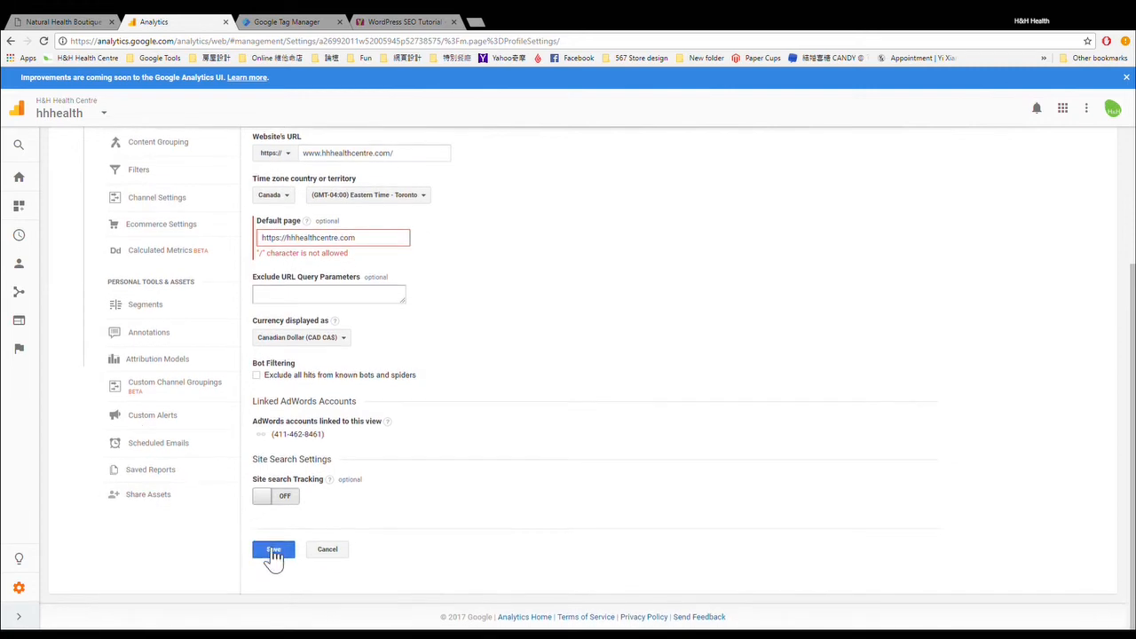
pyautogui.scroll(3, 408, 329)
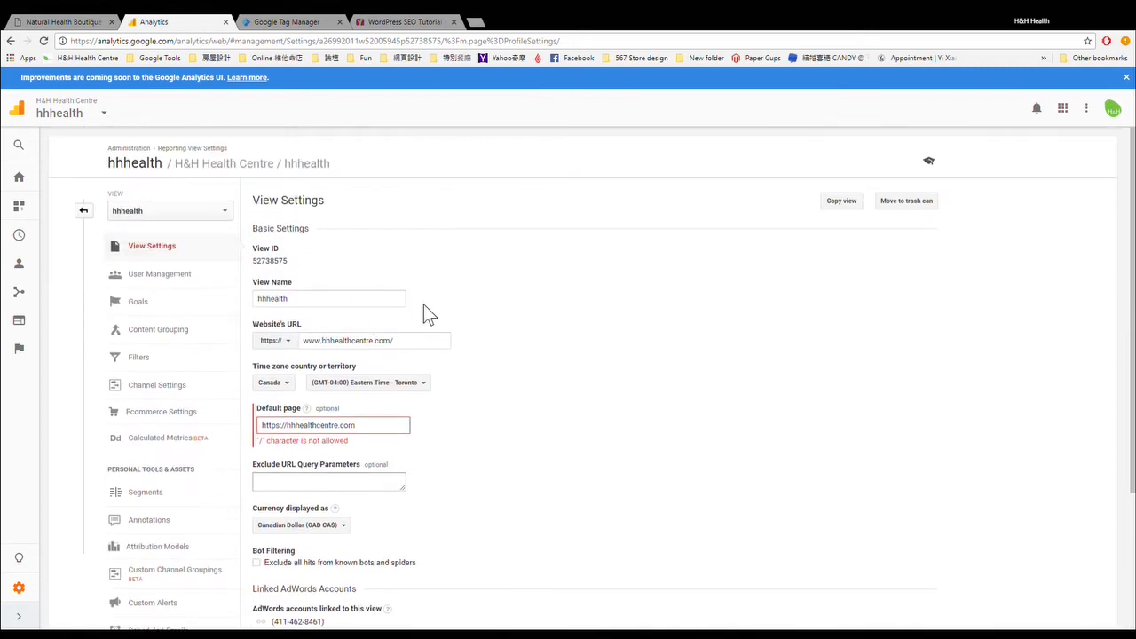
pyautogui.scroll(-3, 424, 306)
pyautogui.scroll(3, 414, 325)
pyautogui.click(83, 215)
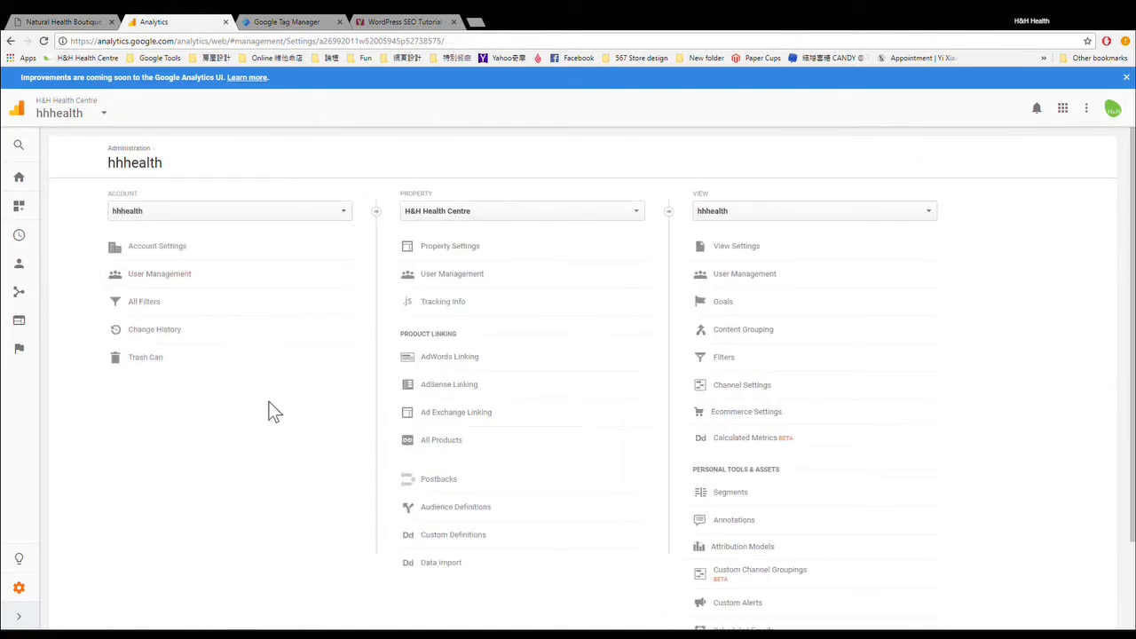
# - Switch to the H&H Health site and open its WordPress admin Dashboard from the admin bar
pyautogui.click(84, 21)
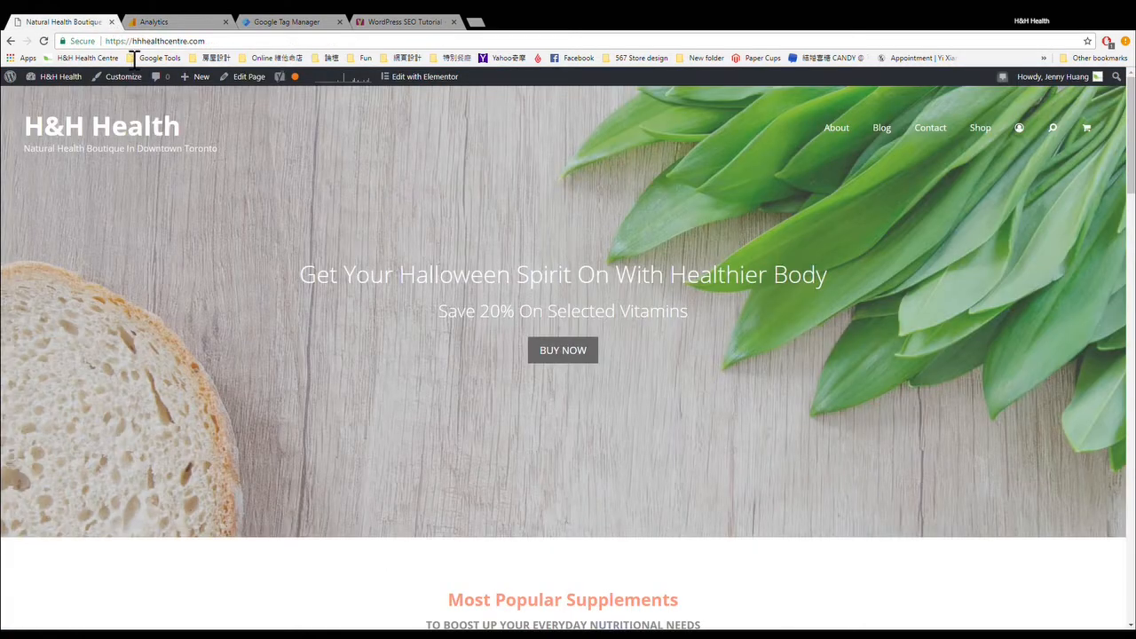
pyautogui.click(60, 76)
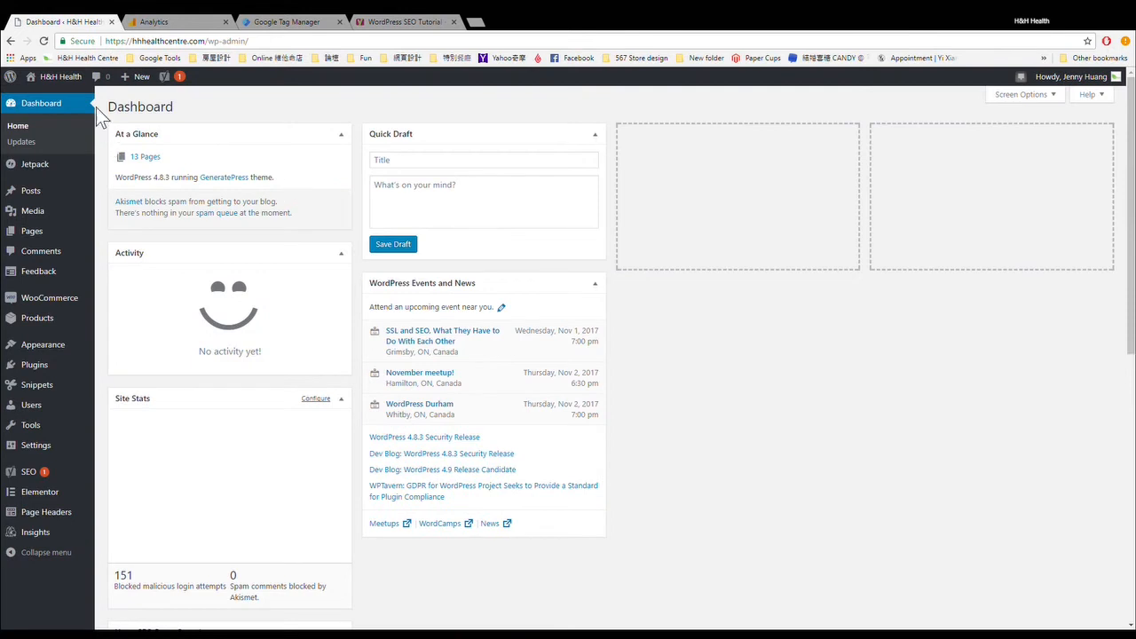
pyautogui.moveTo(82, 82)
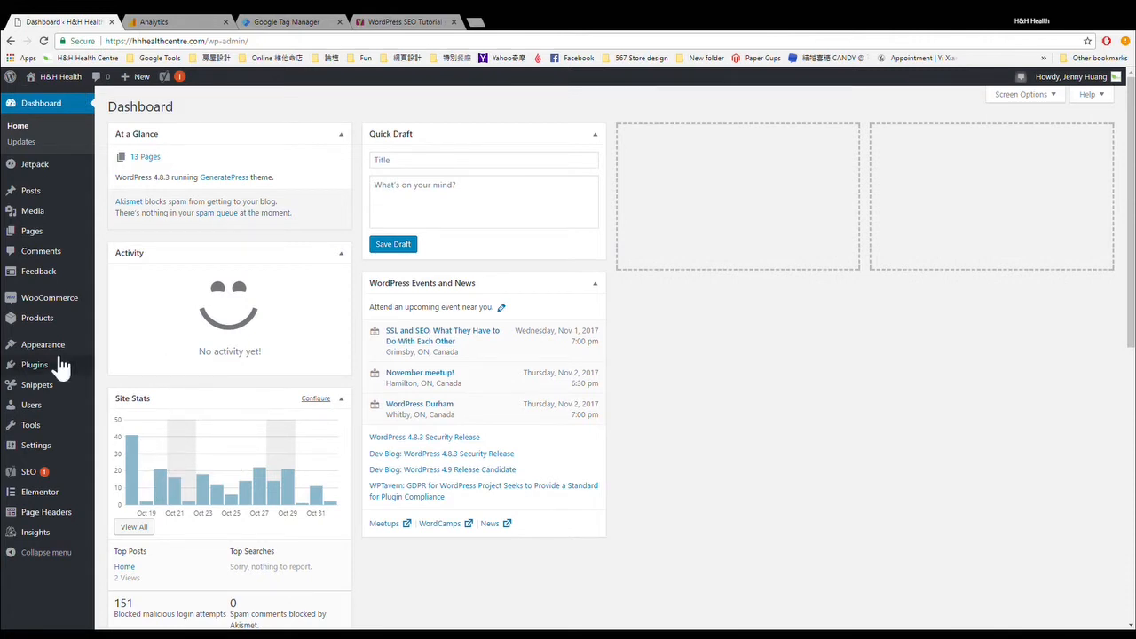
# - Search Plugins > Add New for 'google analytics'
pyautogui.moveTo(37, 353)
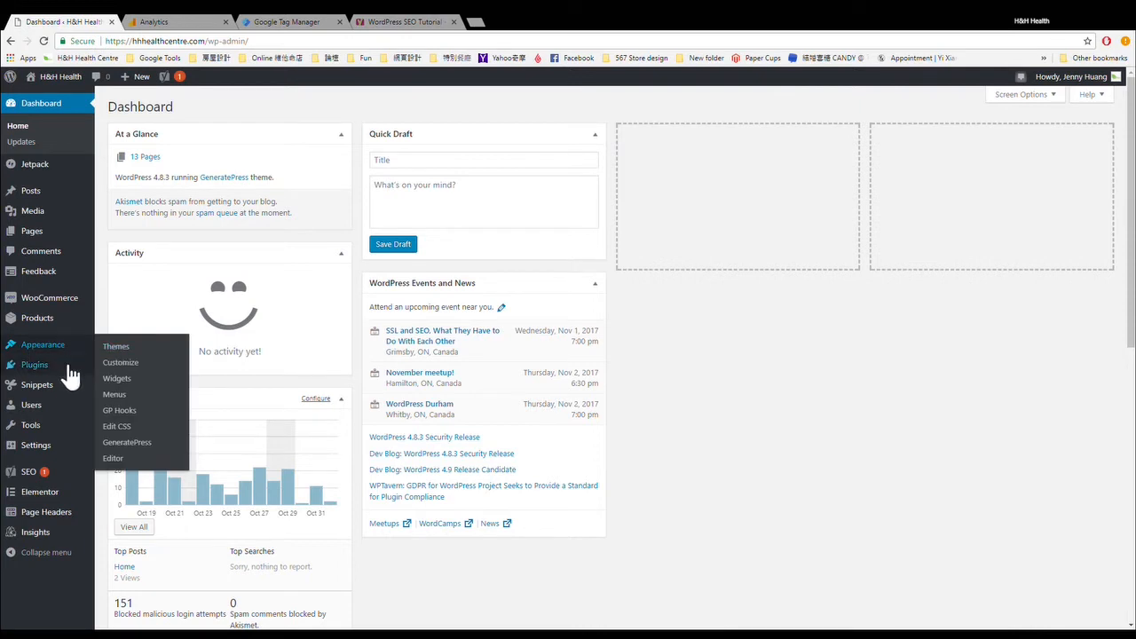
pyautogui.moveTo(69, 365)
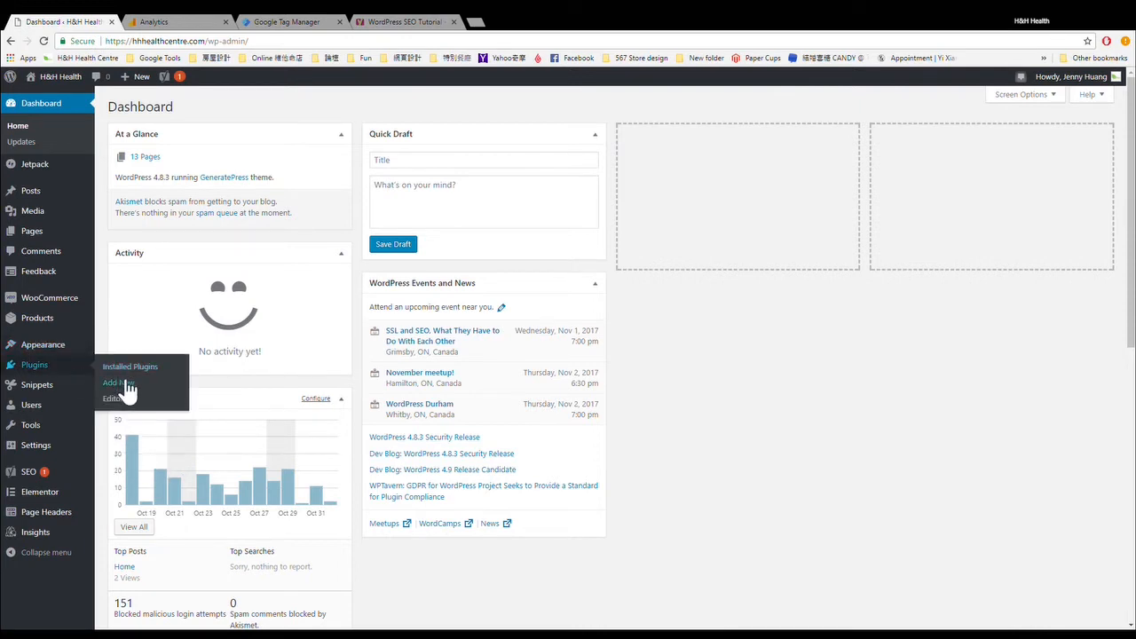
pyautogui.click(124, 382)
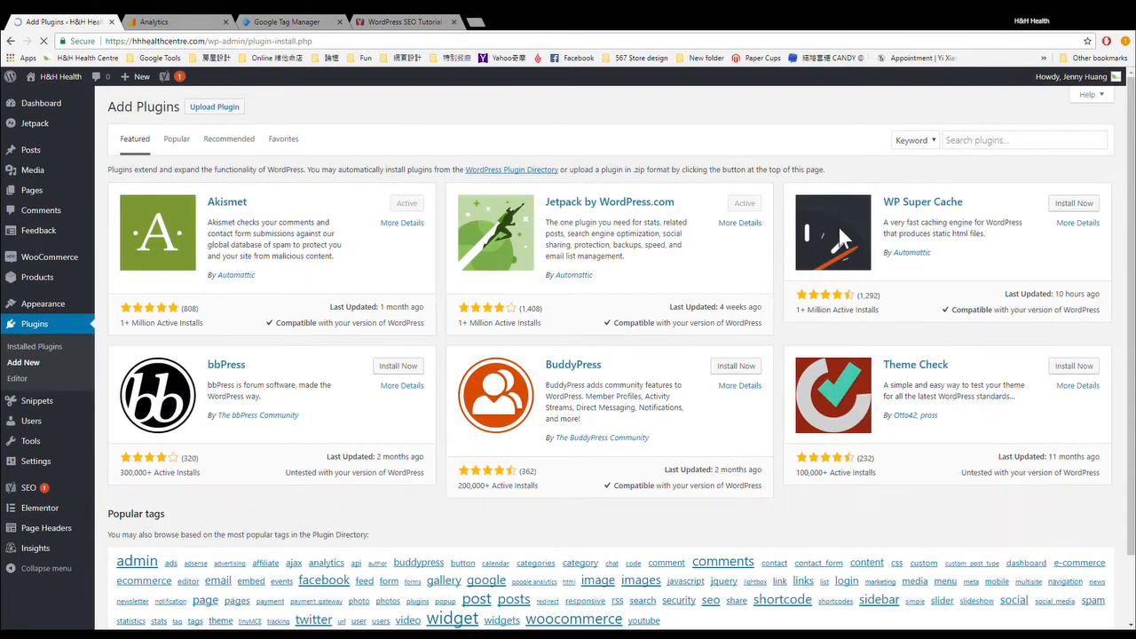
pyautogui.click(964, 151)
pyautogui.write('goo')
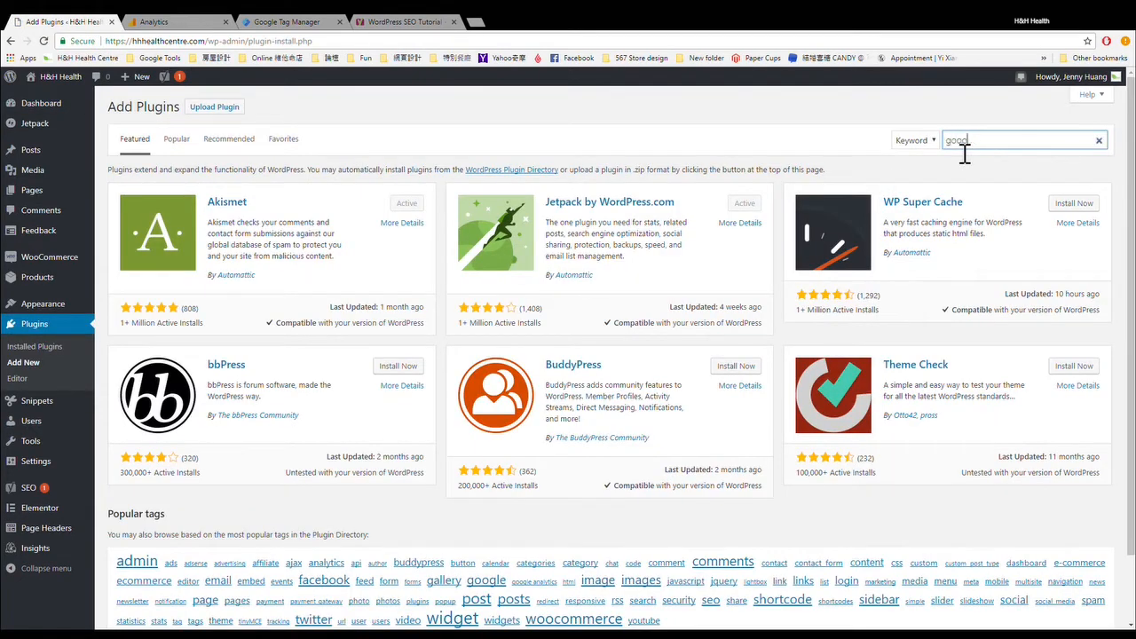
pyautogui.write('gle analytics')
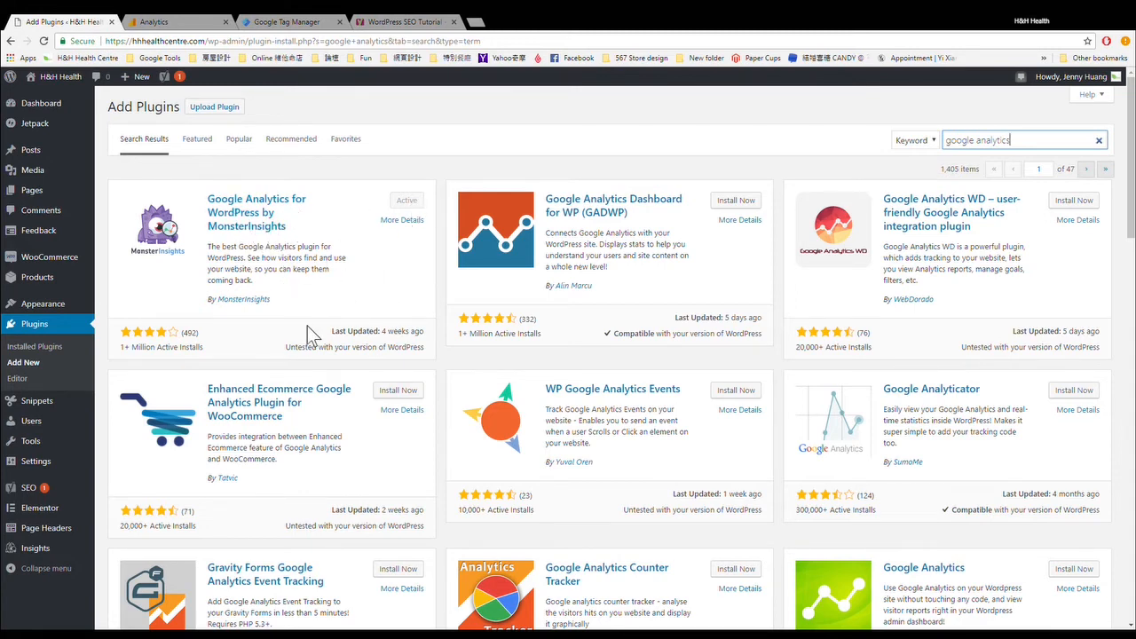
pyautogui.moveTo(88, 554)
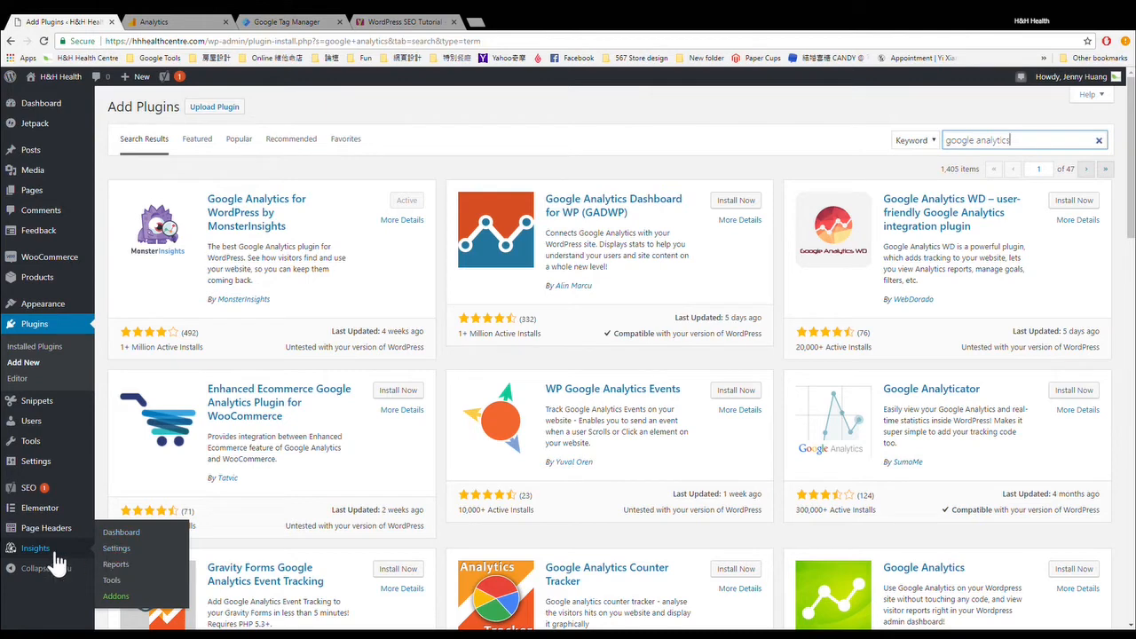
# - From MonsterInsights Insights > Settings, launch Re-Authenticate for the Google Analytics connection
pyautogui.click(57, 552)
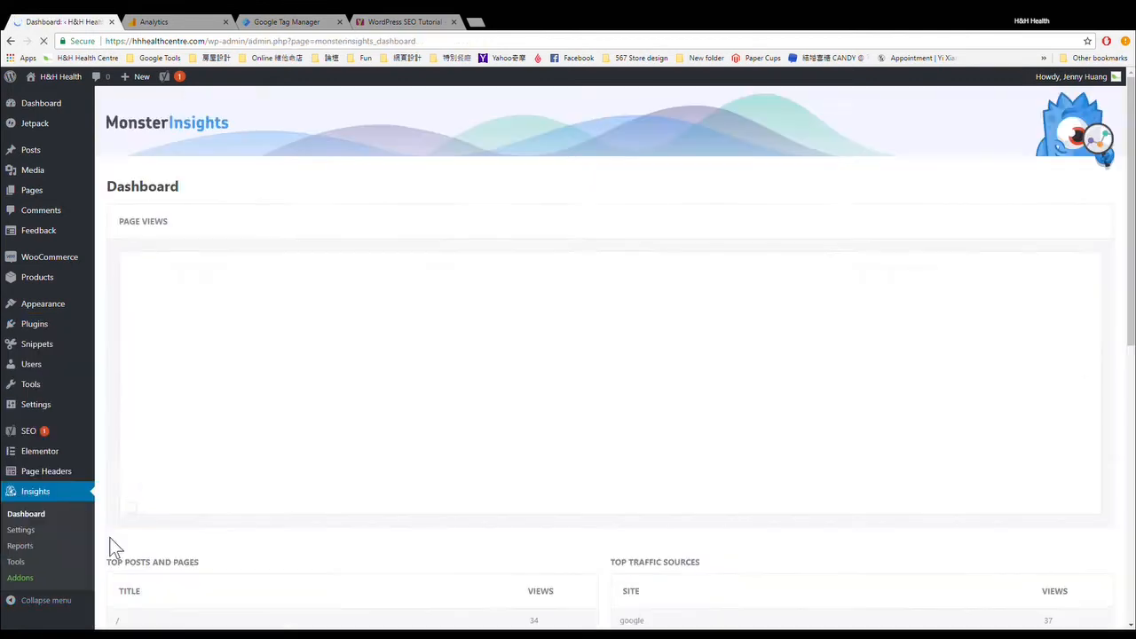
pyautogui.scroll(-5, 207, 453)
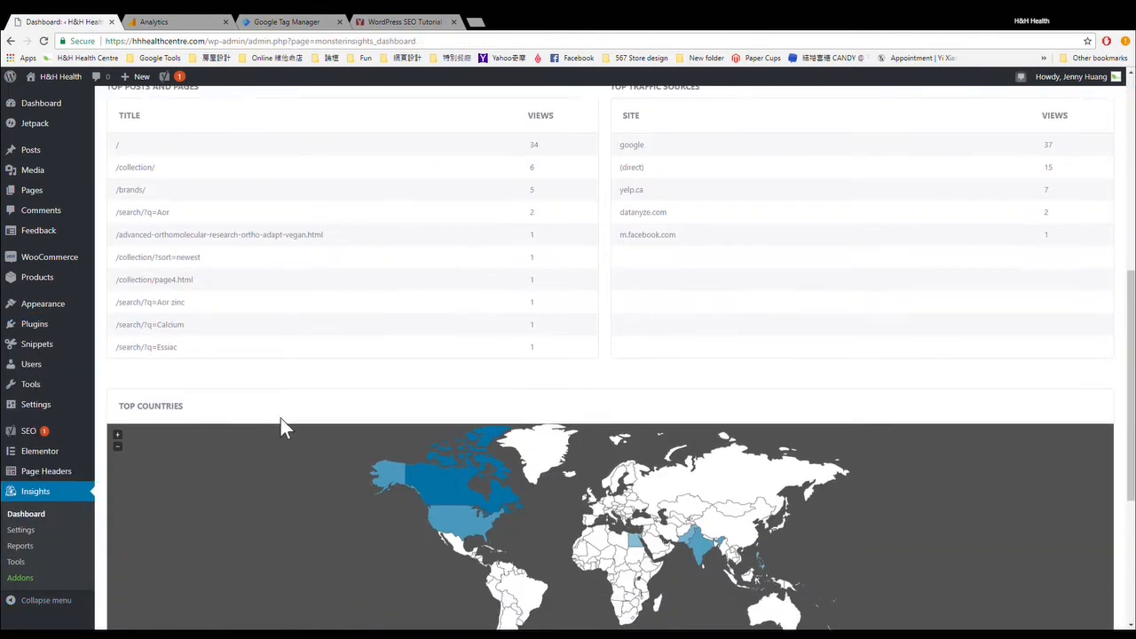
pyautogui.click(52, 533)
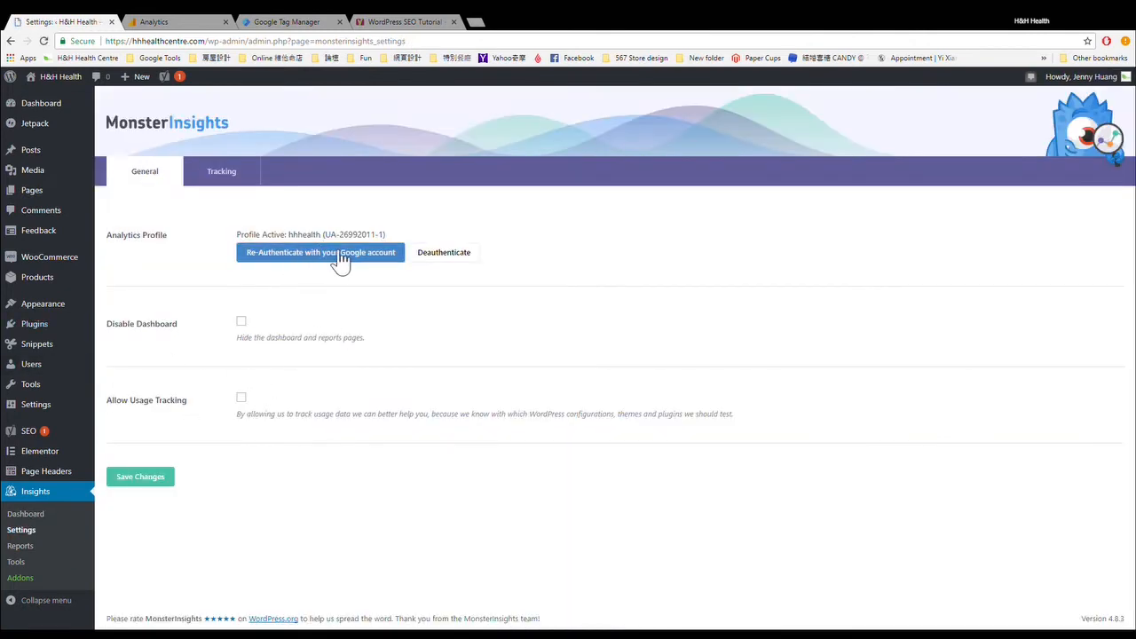
pyautogui.click(340, 257)
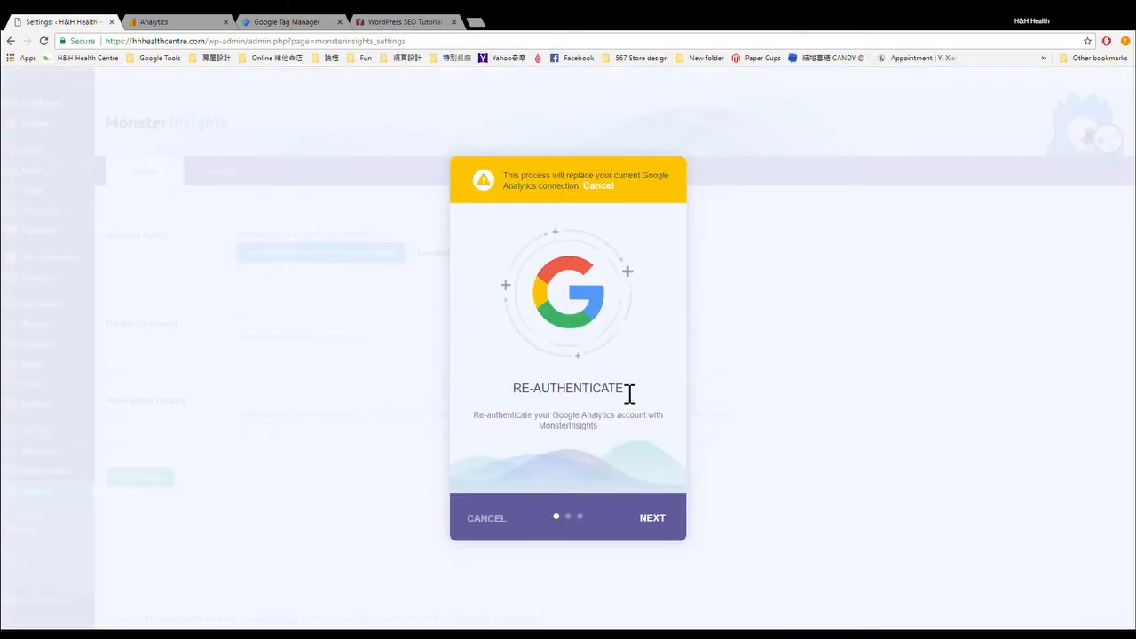
# - Paste the Google authorization code into the reconnection wizard and bring up the profile list
pyautogui.click(657, 523)
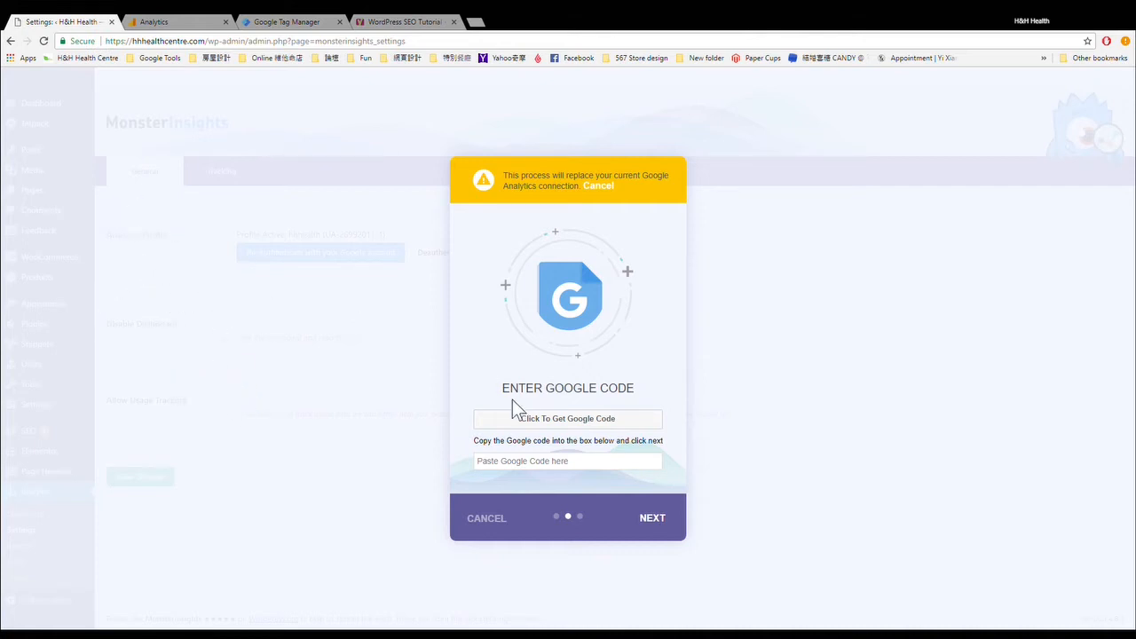
pyautogui.click(522, 461)
pyautogui.click(646, 520)
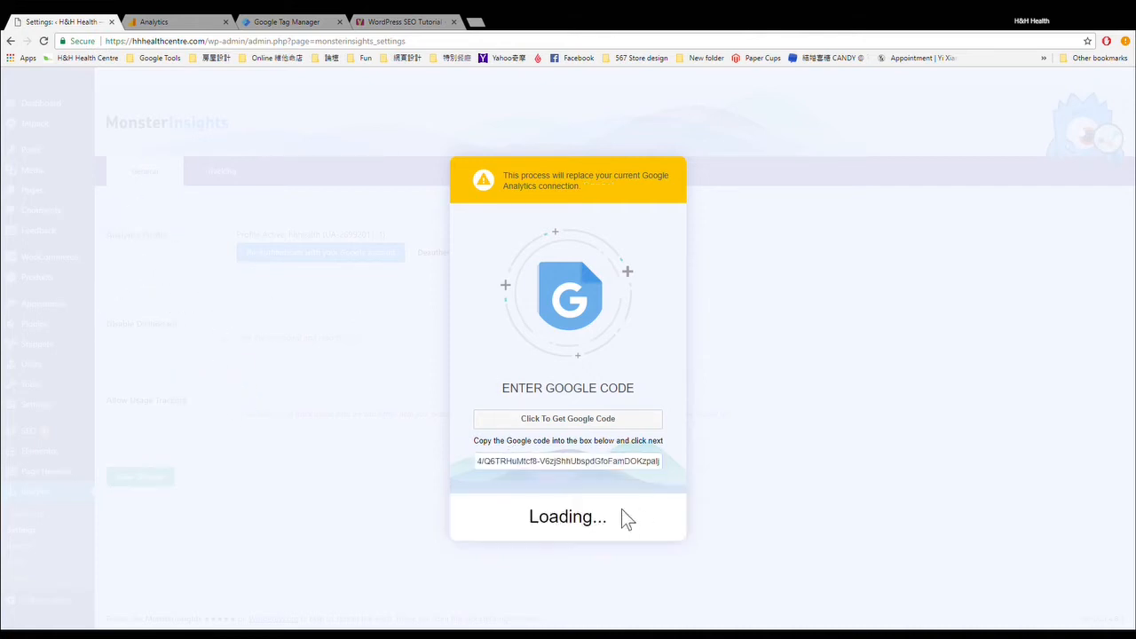
pyautogui.click(577, 464)
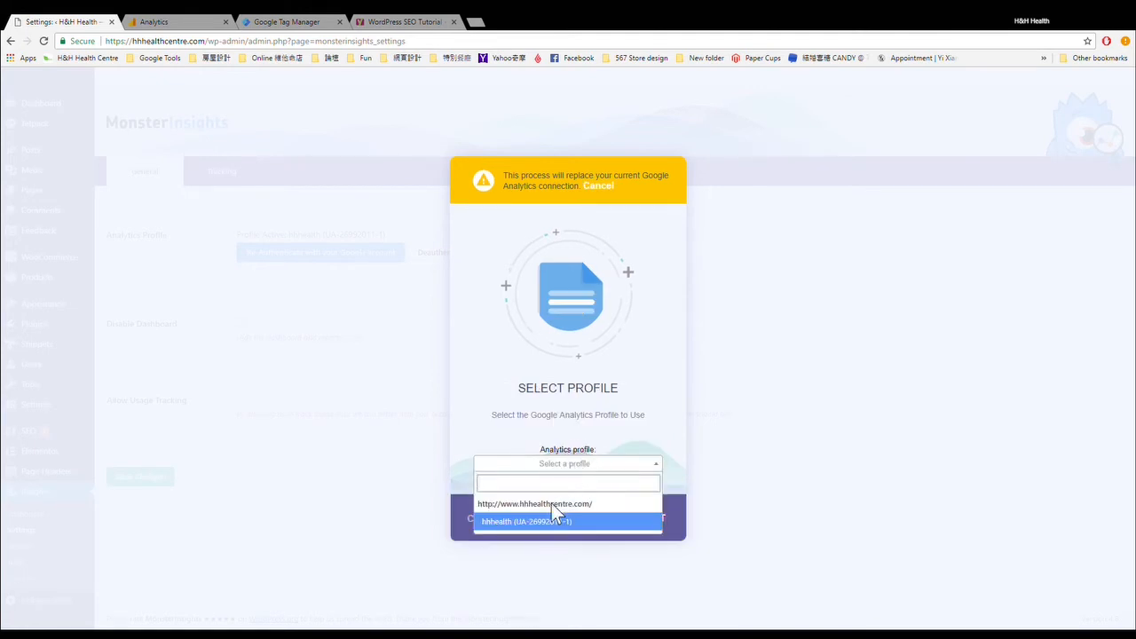
# - Check the property's tracking ID in Google Analytics Property Settings, then return to WordPress
pyautogui.click(152, 21)
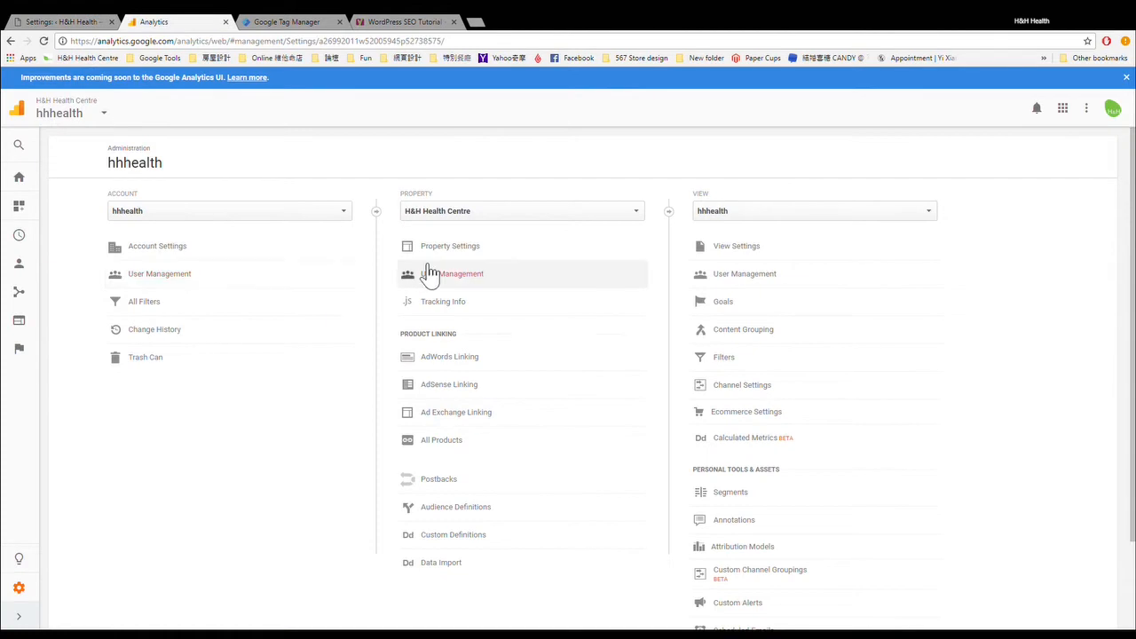
pyautogui.click(454, 250)
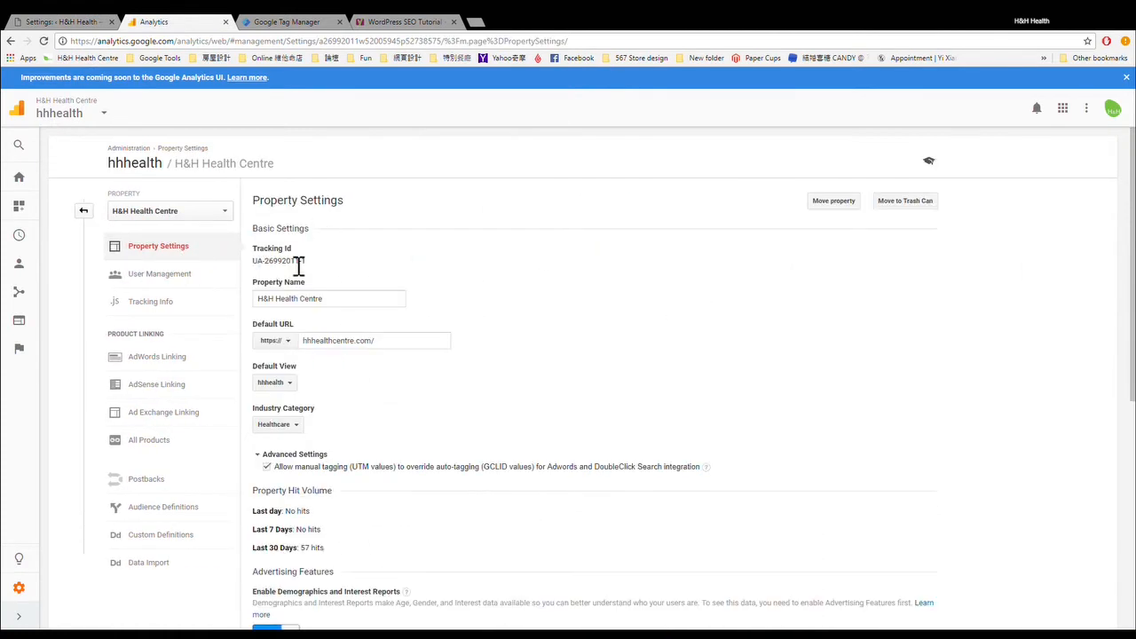
pyautogui.moveTo(313, 265); pyautogui.dragTo(252, 264)
pyautogui.click(400, 282)
pyautogui.click(58, 21)
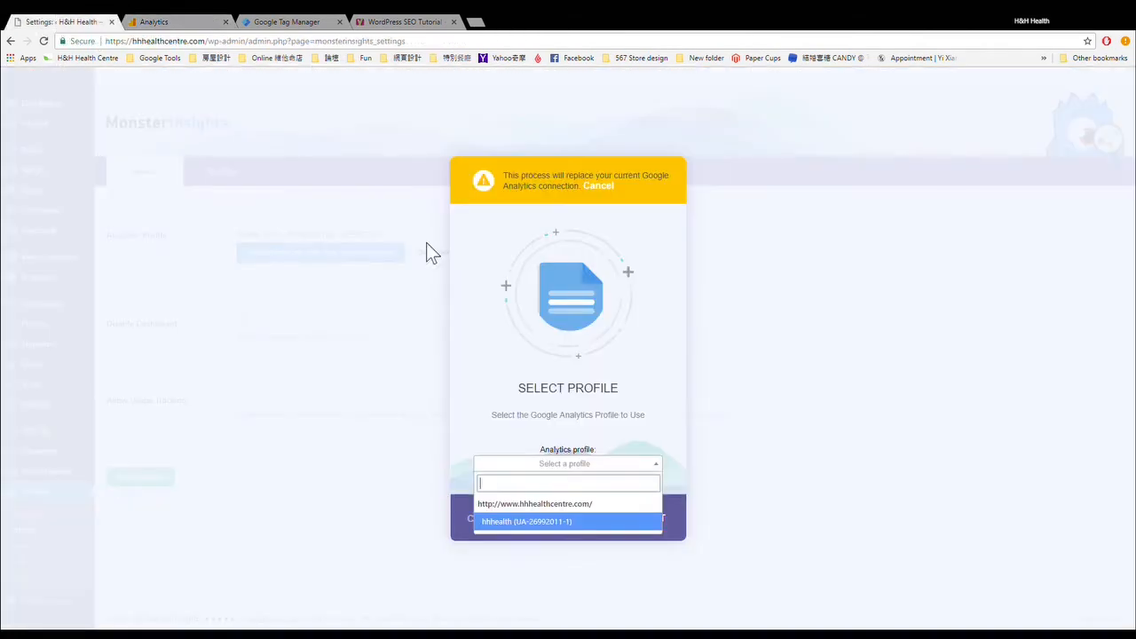
# - Choose the hhhealth (UA-26992011-1) profile, confirm it, and close the finished dialog
pyautogui.click(590, 524)
pyautogui.click(670, 531)
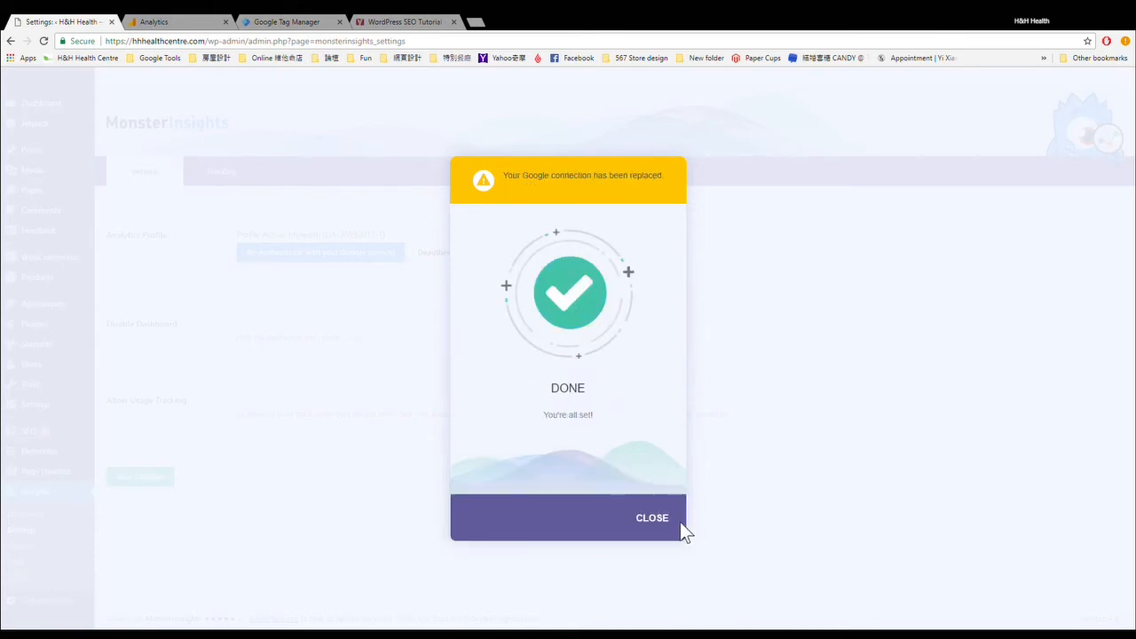
pyautogui.click(656, 523)
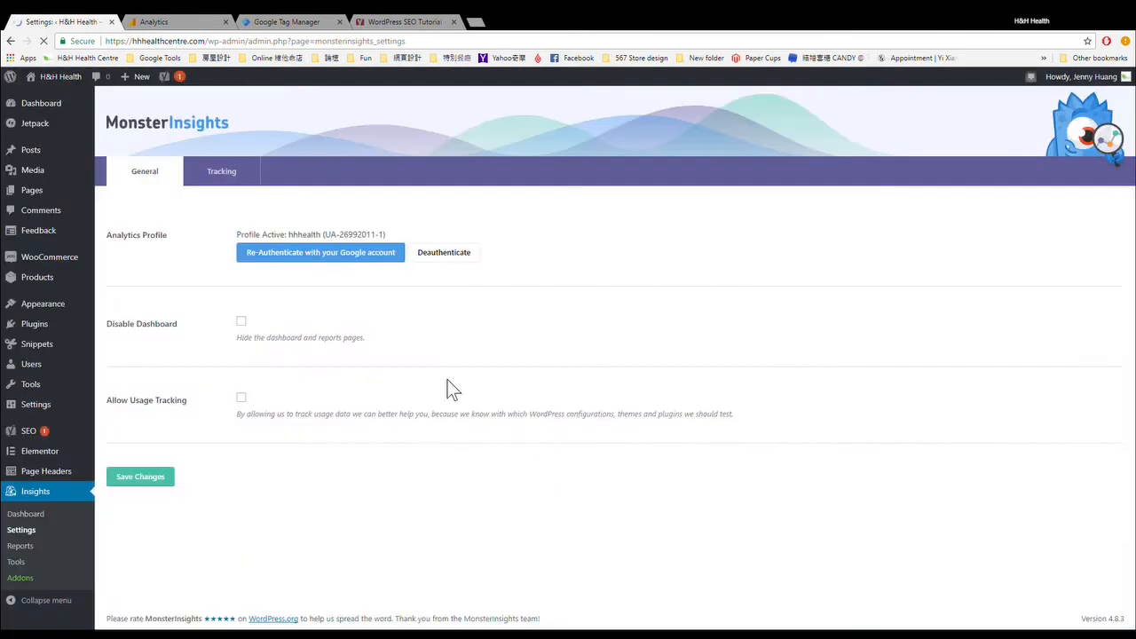
# - Scroll through the MonsterInsights dashboard's October page-views chart, then go back to Analytics Admin
pyautogui.click(55, 515)
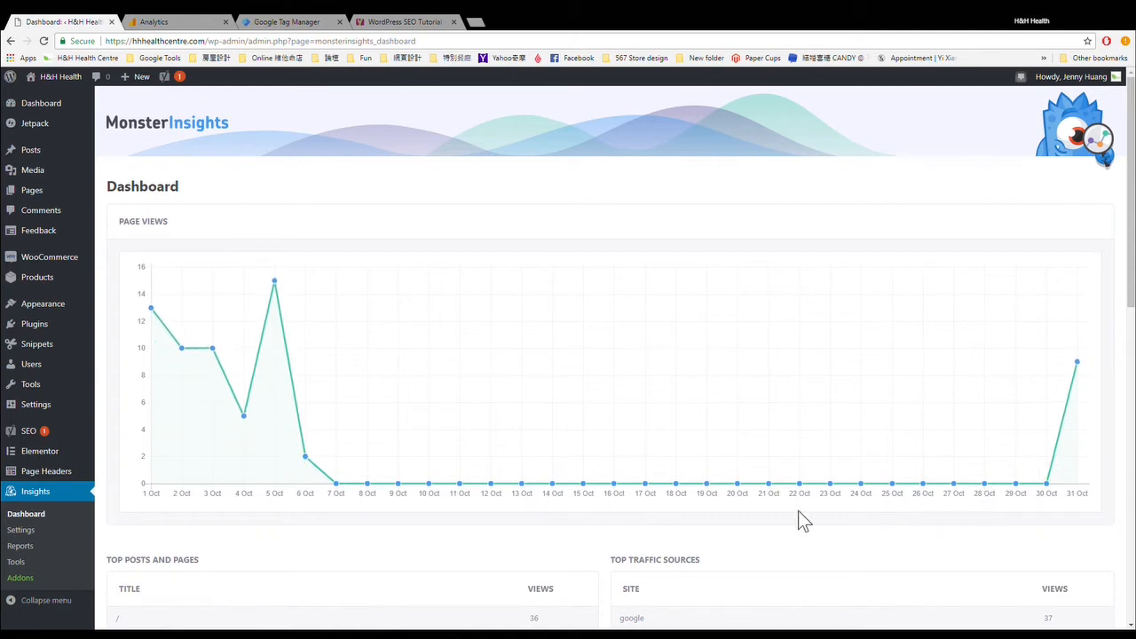
pyautogui.scroll(-3, 850, 508)
pyautogui.scroll(3, 850, 508)
pyautogui.click(193, 25)
pyautogui.click(83, 213)
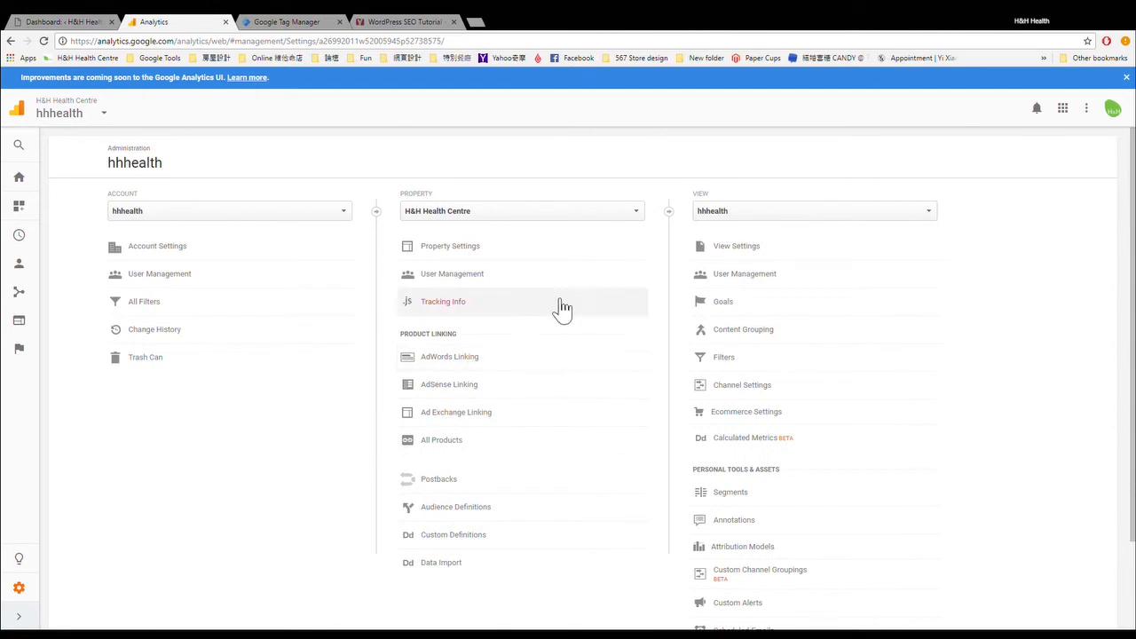
# - Select the property's Global Site Tag (gtag.js) snippet under Tracking Info > Tracking Code, then return to WordPress
pyautogui.click(21, 615)
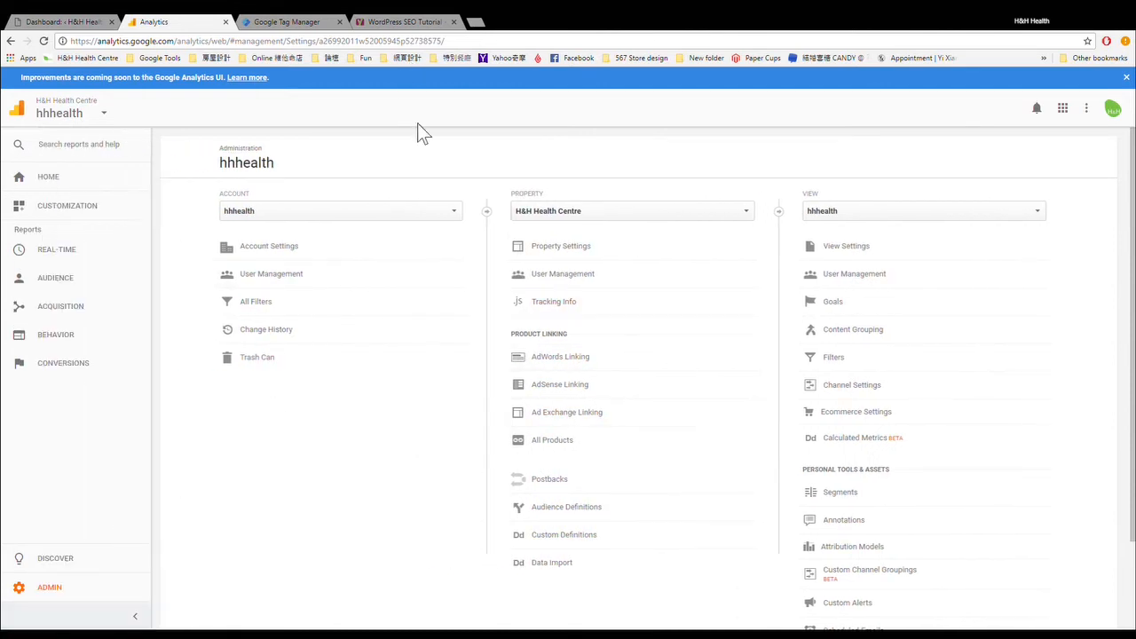
pyautogui.click(124, 182)
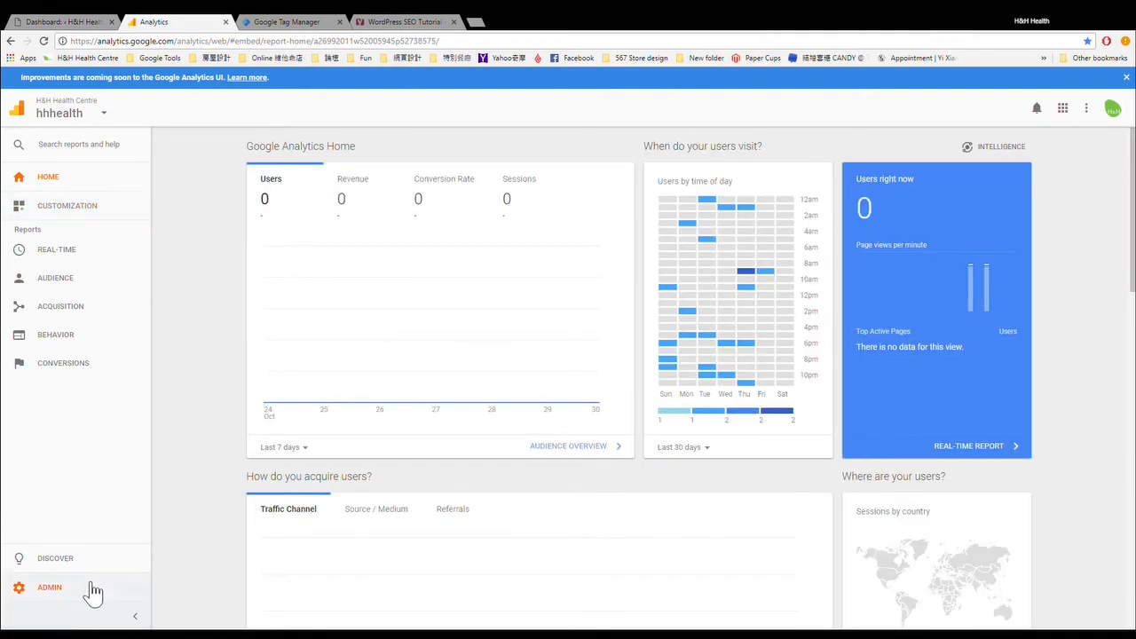
pyautogui.click(49, 592)
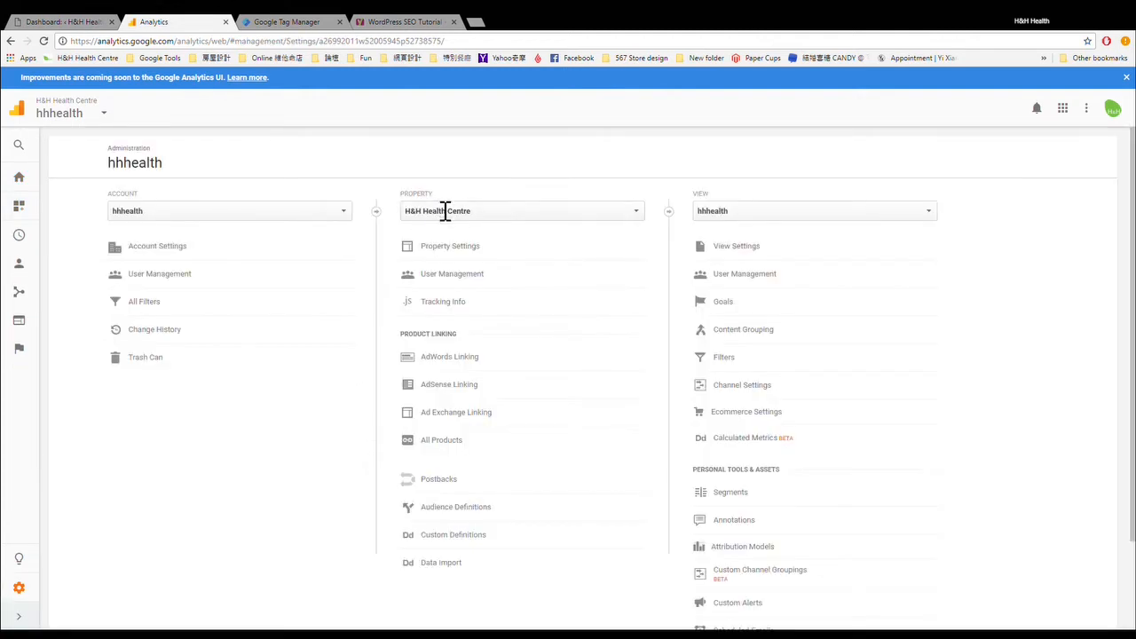
pyautogui.click(444, 303)
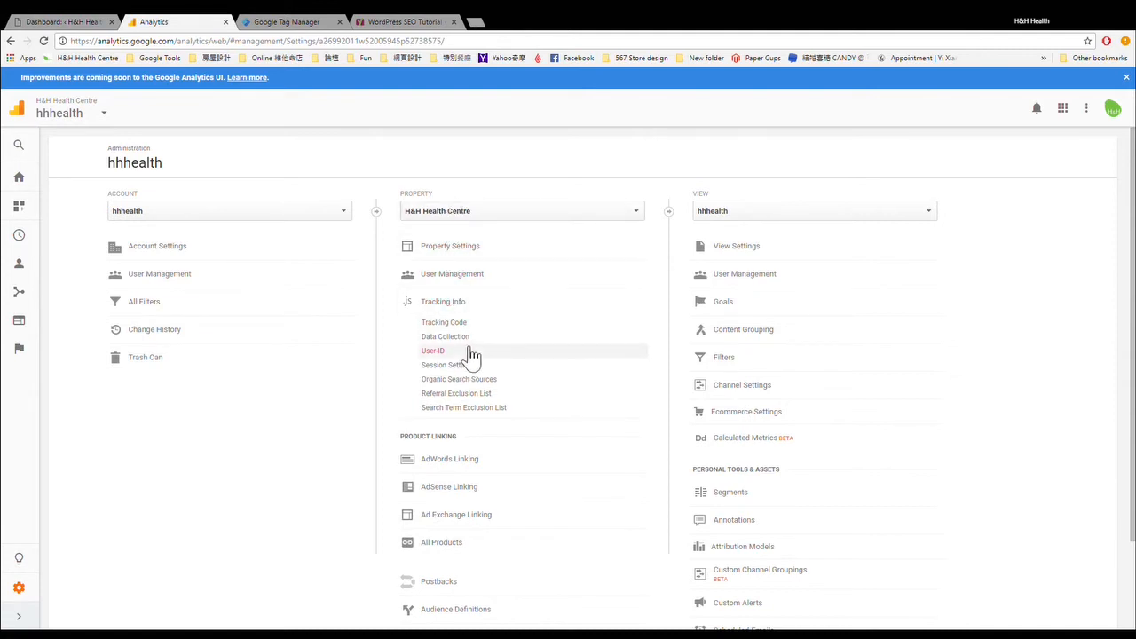
pyautogui.click(470, 323)
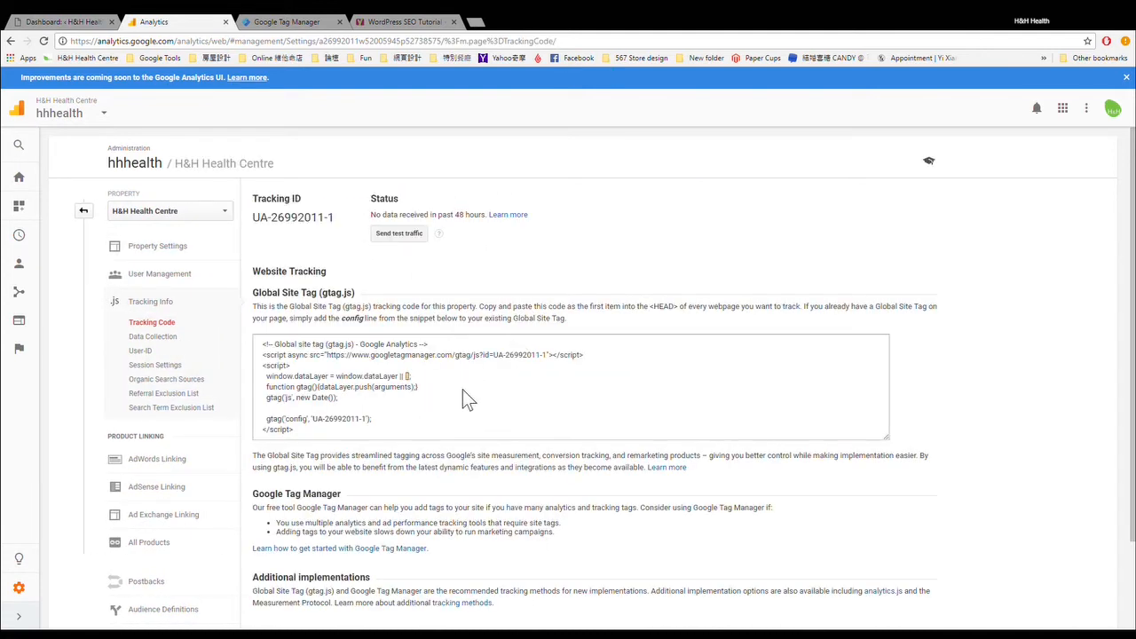
pyautogui.click(468, 399)
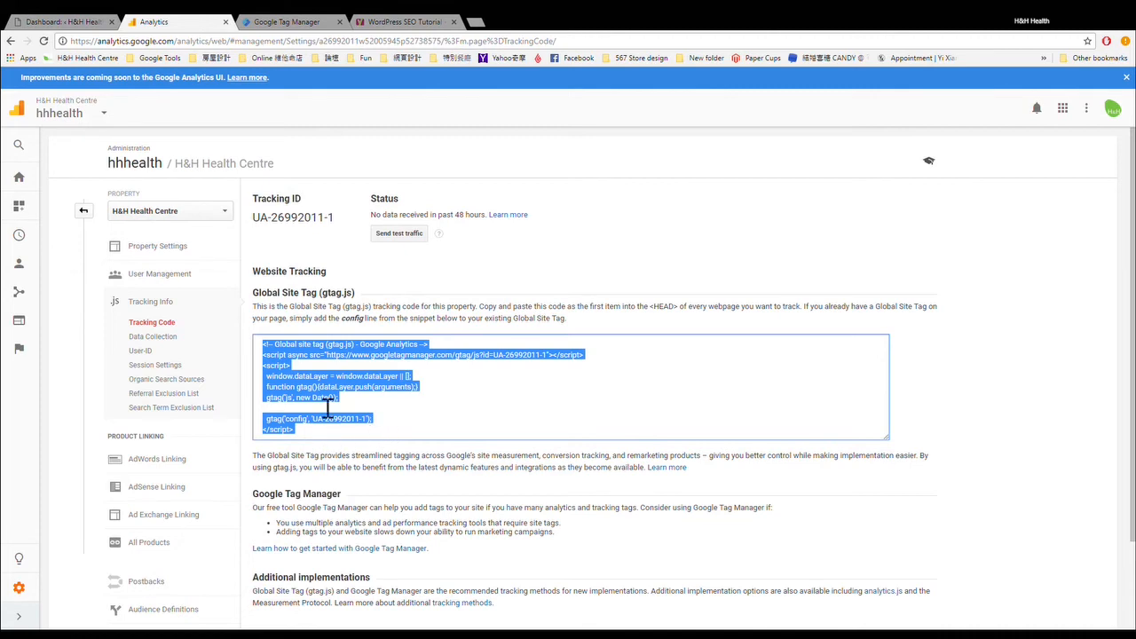
pyautogui.click(48, 21)
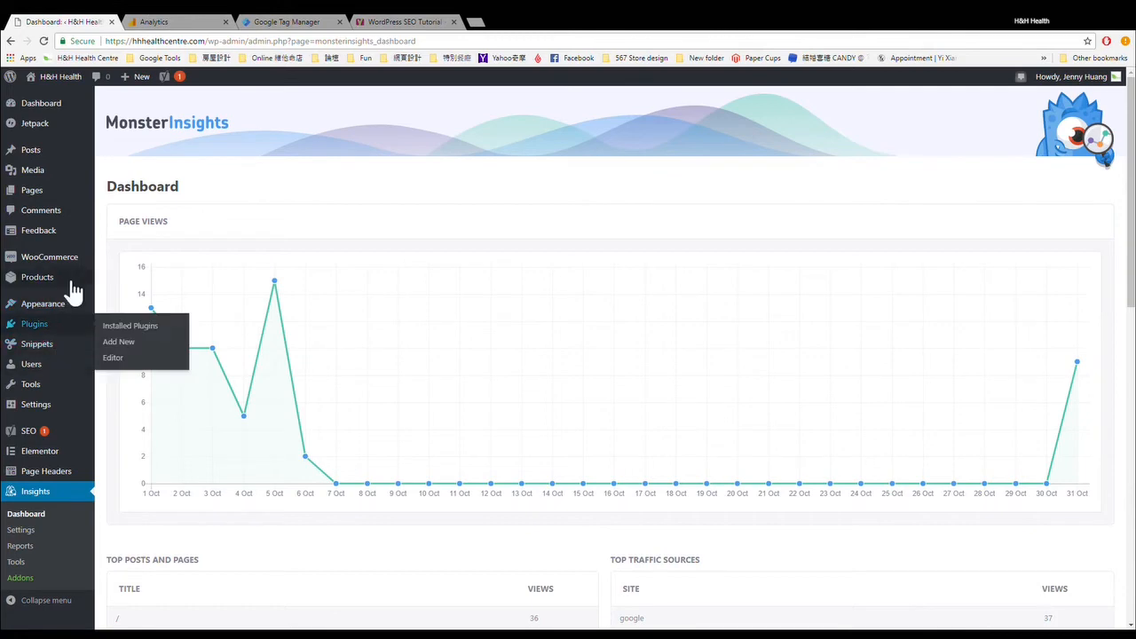
# - Open the GP Hooks settings and select the code in the wp_head hook
pyautogui.moveTo(35, 304)
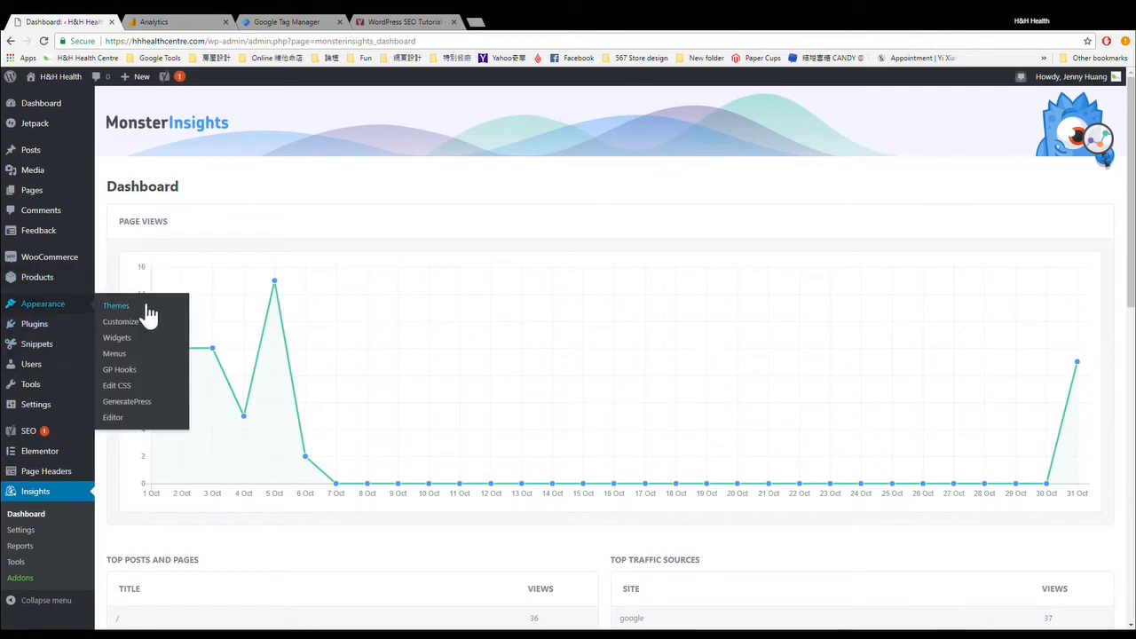
pyautogui.click(140, 371)
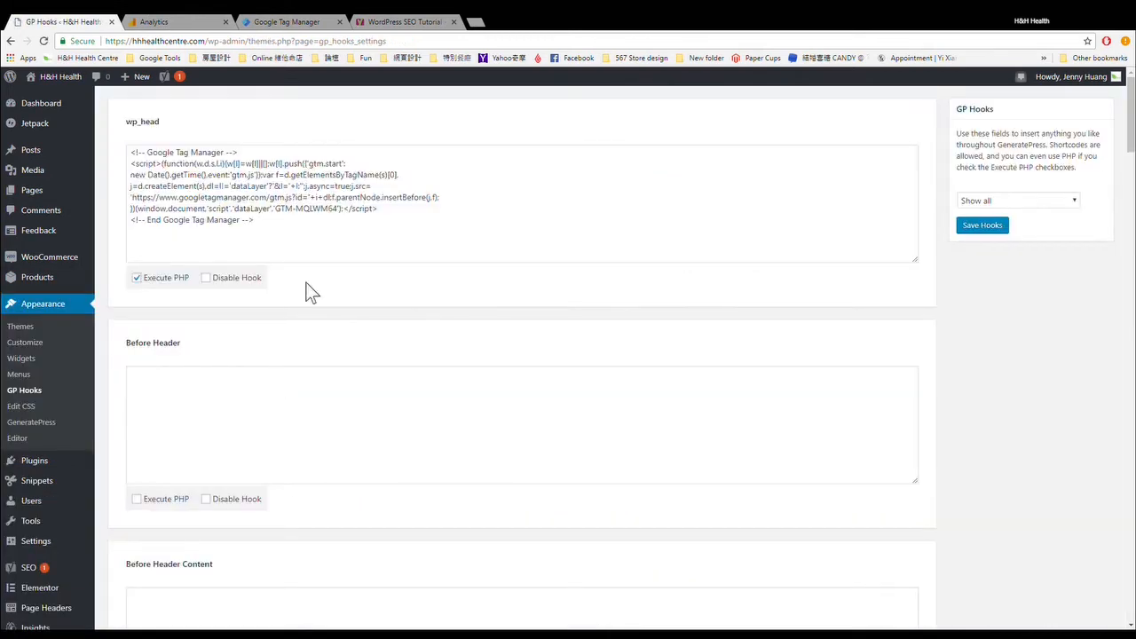
pyautogui.click(334, 260)
pyautogui.hotkey('ctrl', 'a')
pyautogui.moveTo(129, 121); pyautogui.dragTo(197, 122)
pyautogui.click(191, 114)
# - Copy the Global Site Tag tracking code from the Analytics page
pyautogui.click(266, 17)
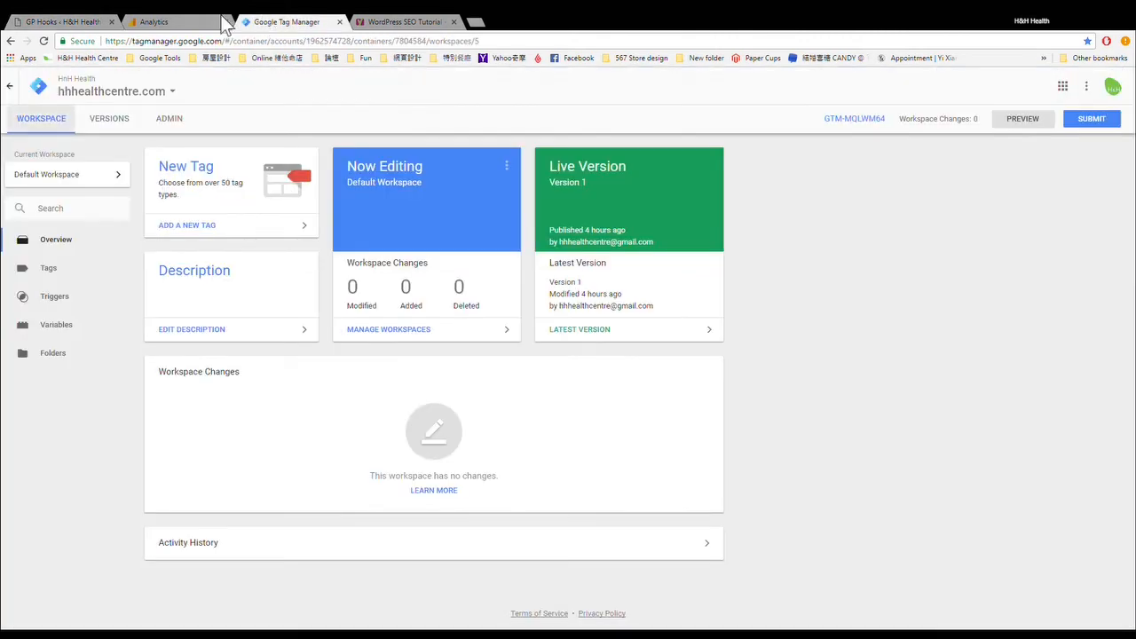
pyautogui.click(220, 17)
pyautogui.moveTo(699, 317); pyautogui.dragTo(793, 317)
pyautogui.click(794, 316)
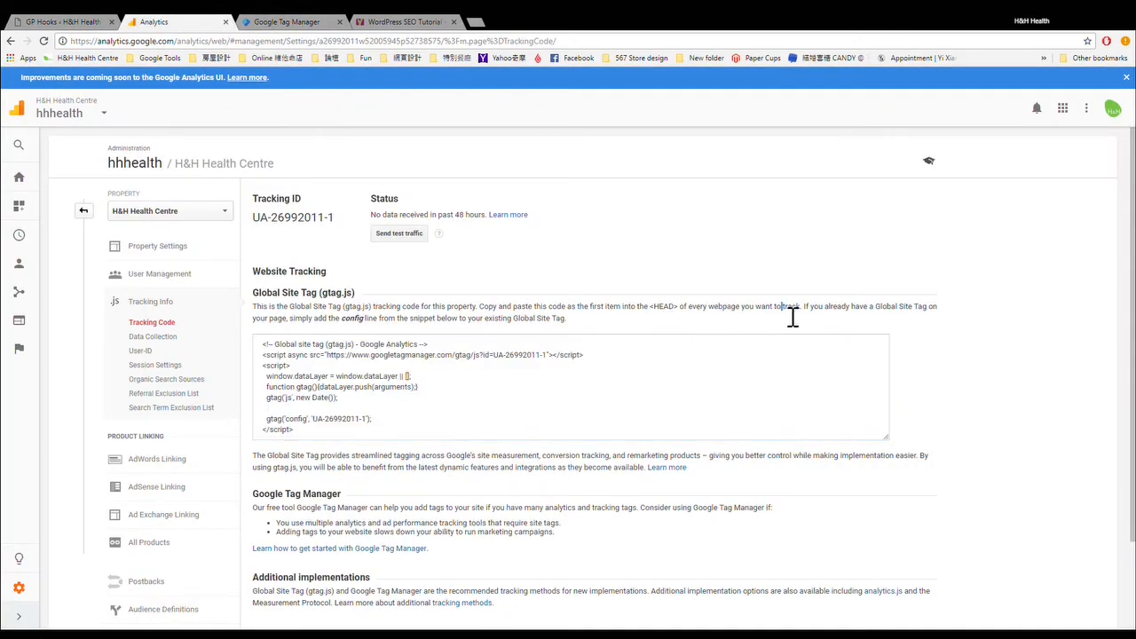
pyautogui.click(401, 435)
pyautogui.hotkey('ctrl', 'a')
pyautogui.hotkey('ctrl', 'c')
# - Paste the gtag code over wp_head, then undo to restore the Tag Manager snippet
pyautogui.click(75, 22)
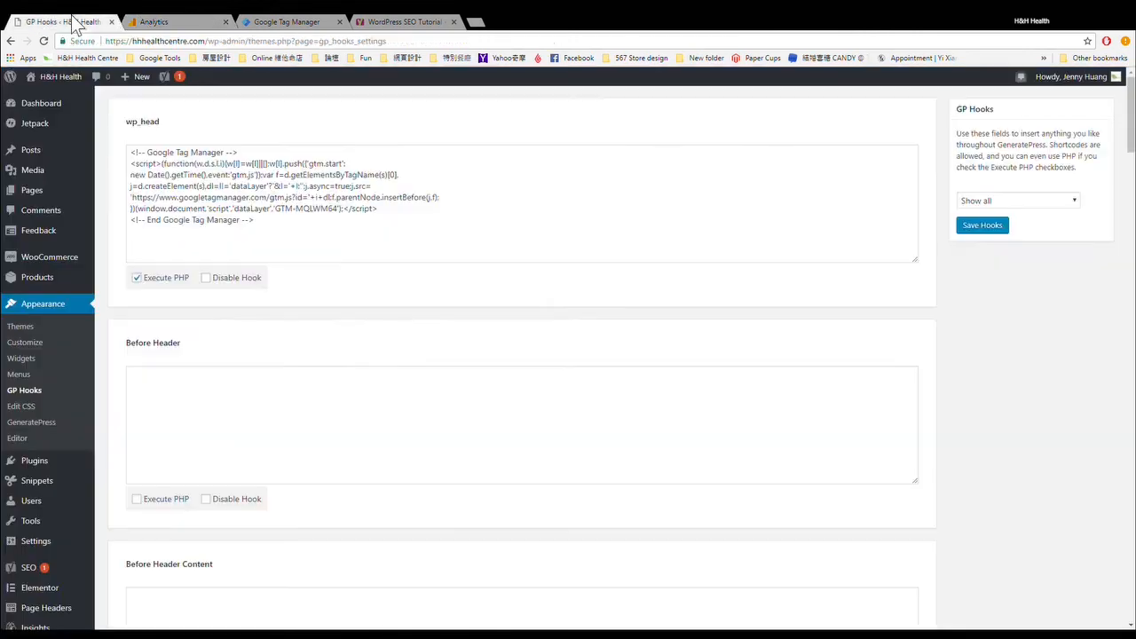
pyautogui.click(301, 248)
pyautogui.hotkey('ctrl', 'a')
pyautogui.hotkey('ctrl', 'v')
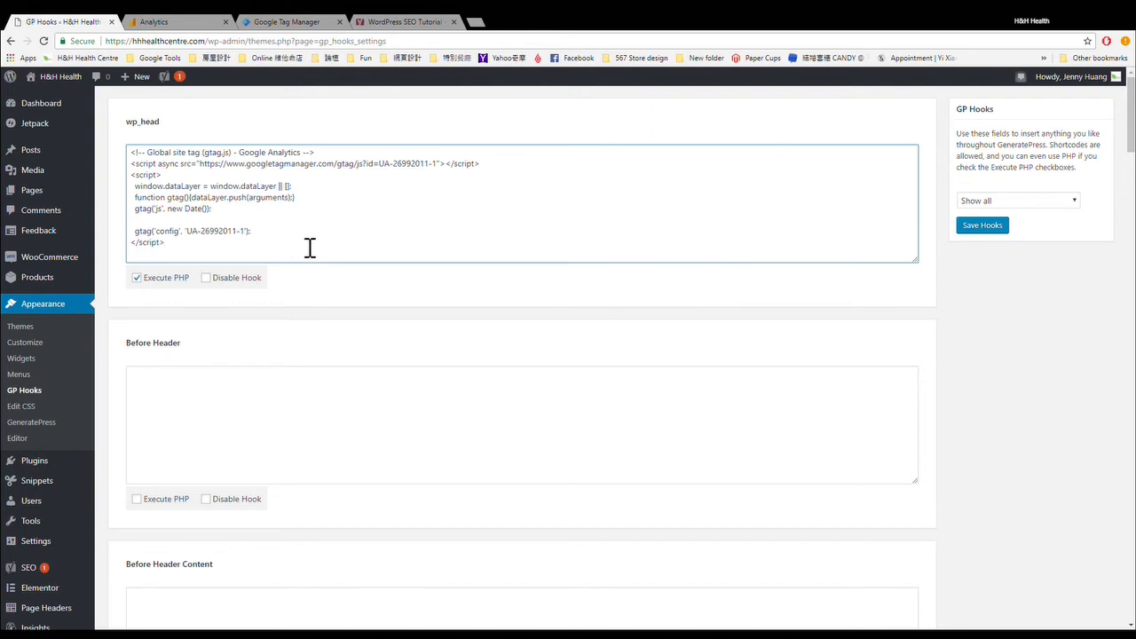
pyautogui.hotkey('ctrl', 'z')
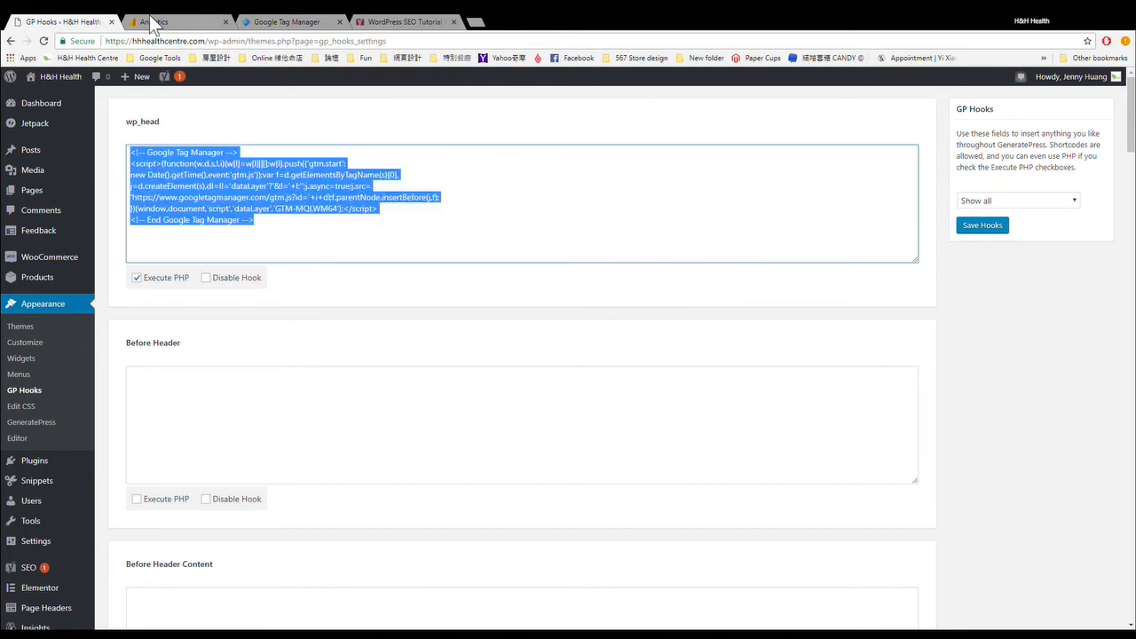
# - Return to the hhhealth property's Home report in Google Analytics
pyautogui.click(153, 23)
pyautogui.click(26, 185)
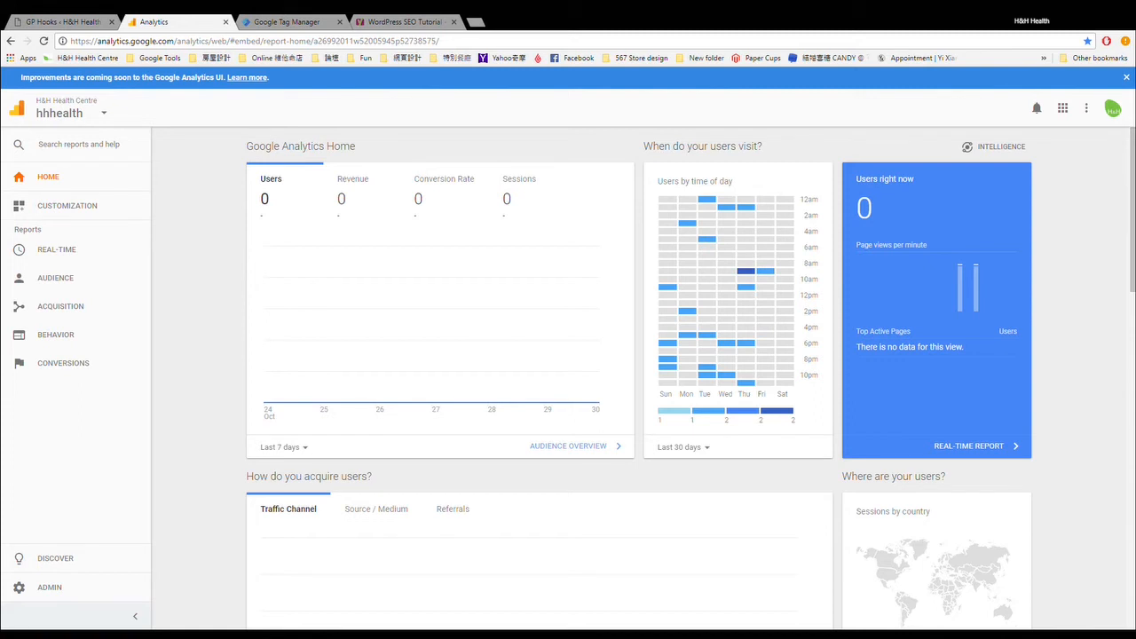
# - Open the Install Google Tag Manager code page for container GTM-MQLWM64
pyautogui.click(311, 22)
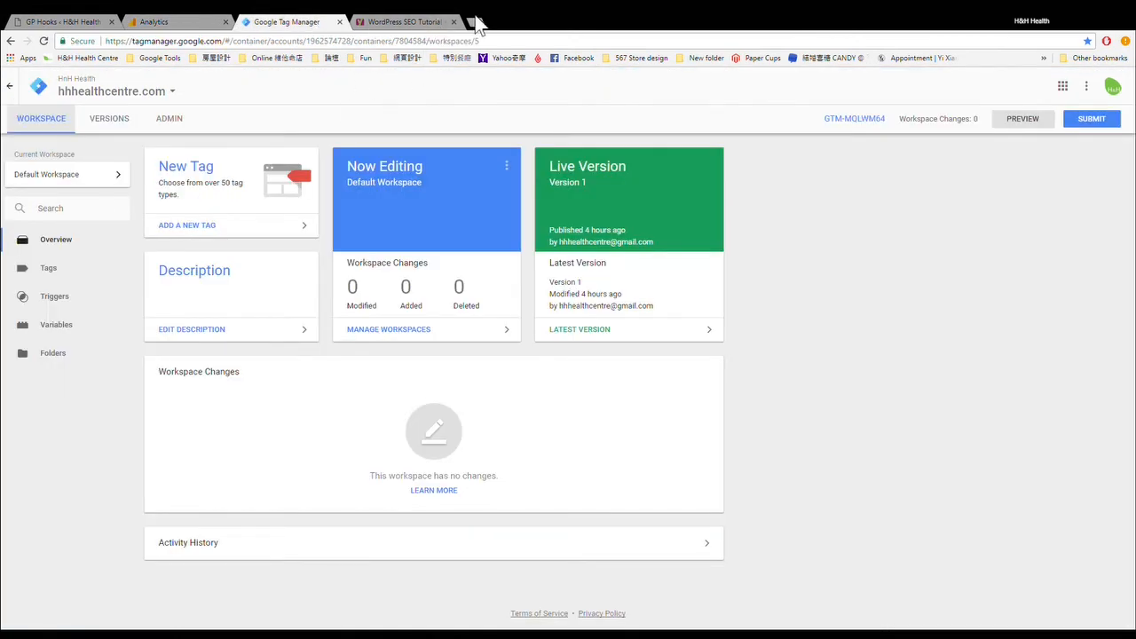
pyautogui.moveTo(224, 40); pyautogui.dragTo(133, 42)
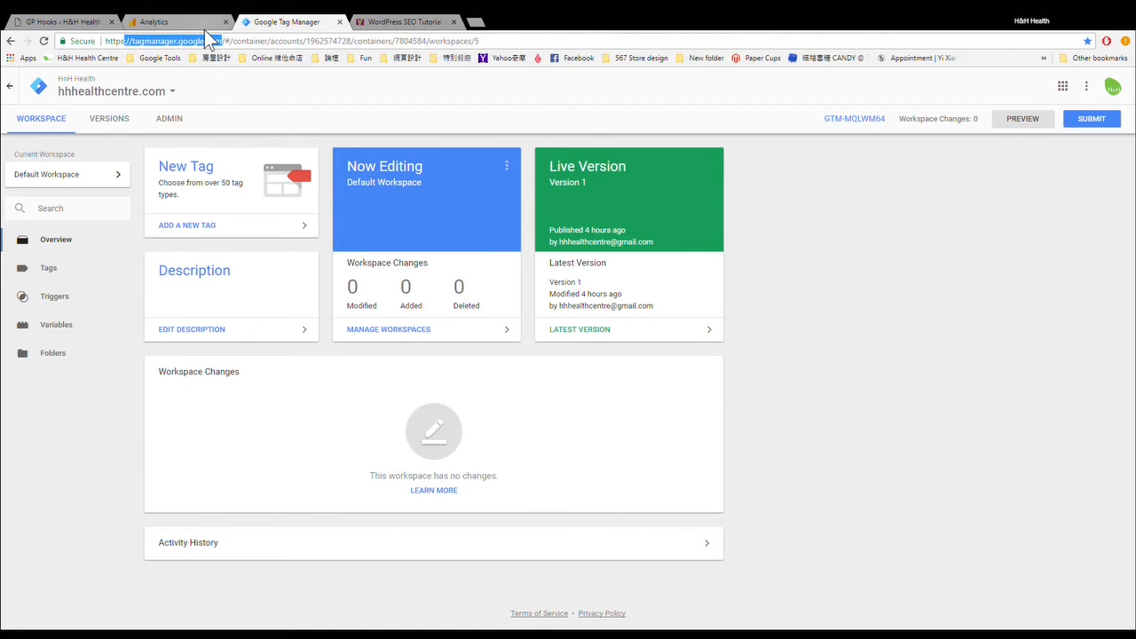
pyautogui.click(288, 118)
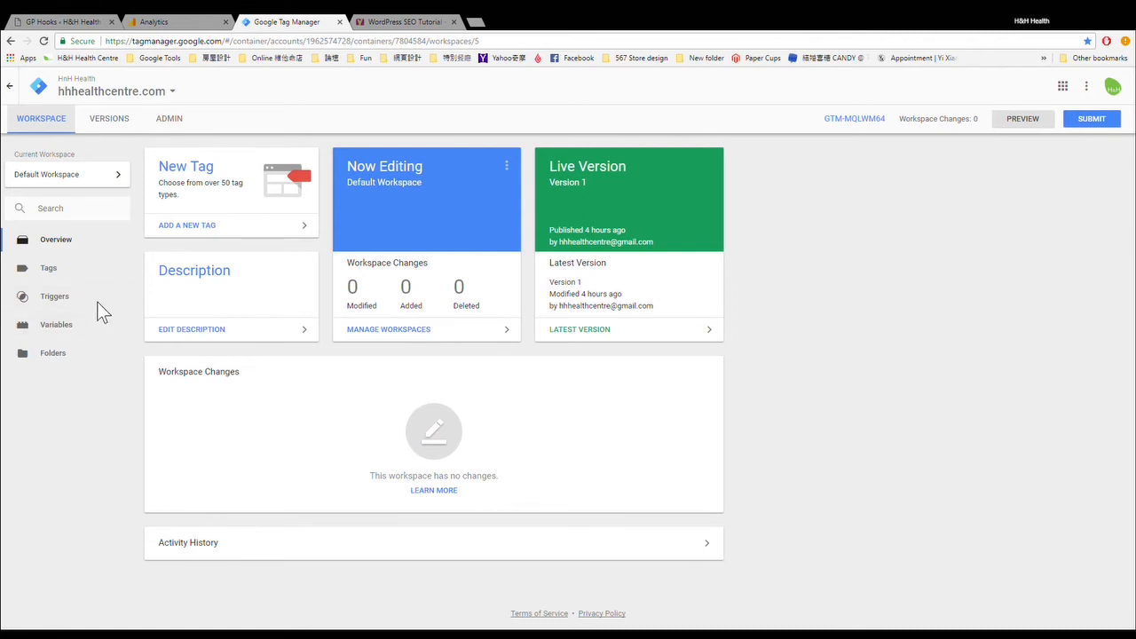
pyautogui.click(173, 118)
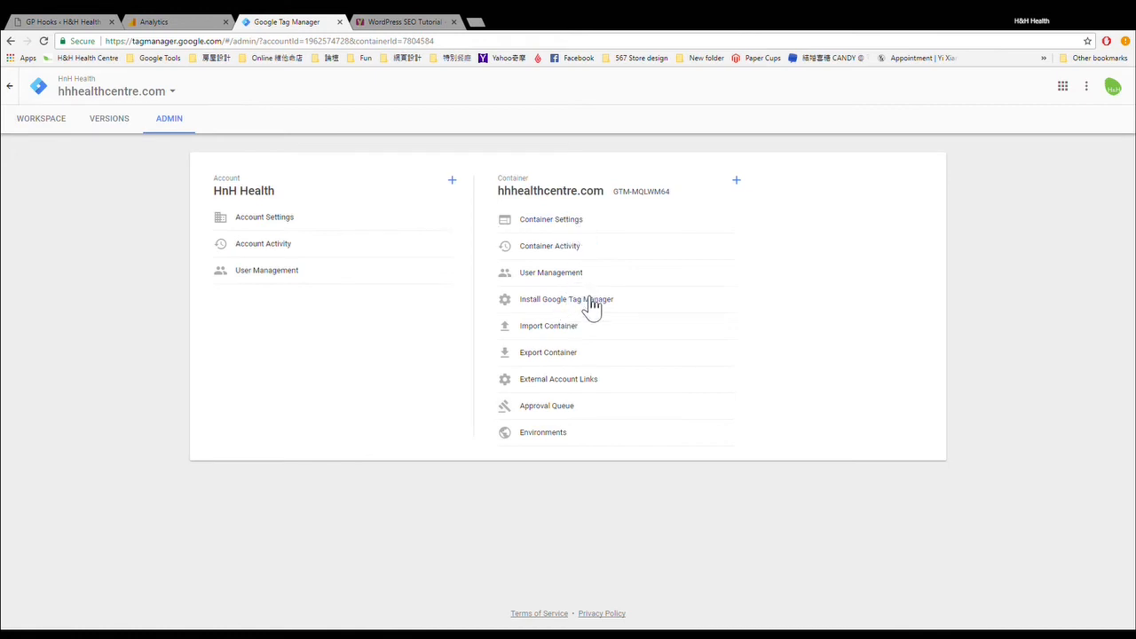
pyautogui.click(543, 303)
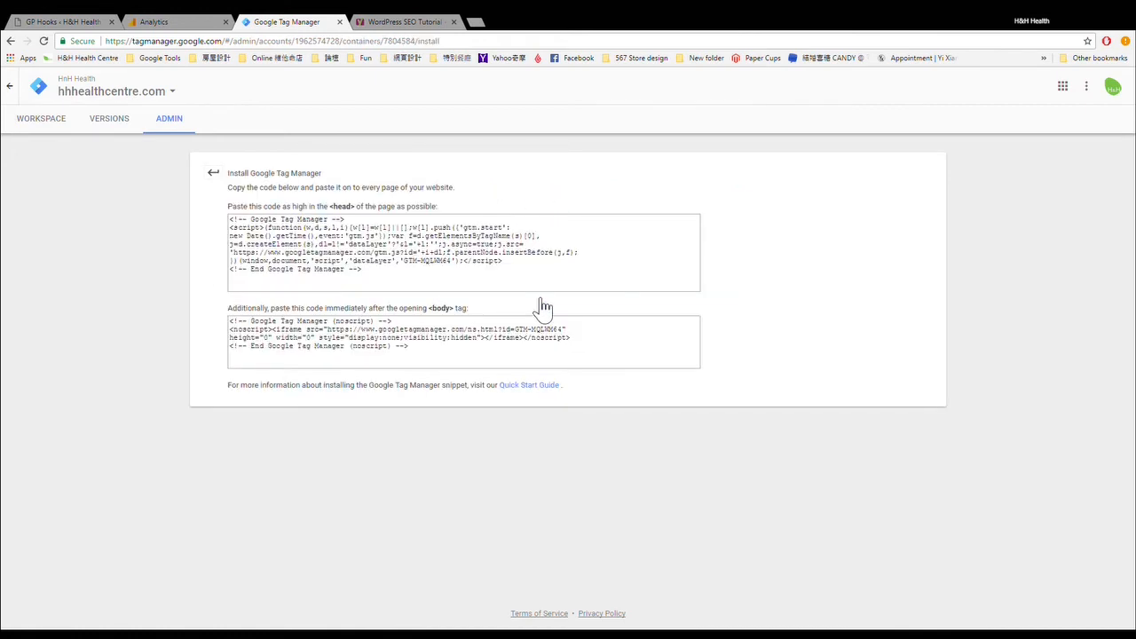
# - Select the head code snippet and compare it with the wp_head hook in GP Hooks
pyautogui.click(398, 281)
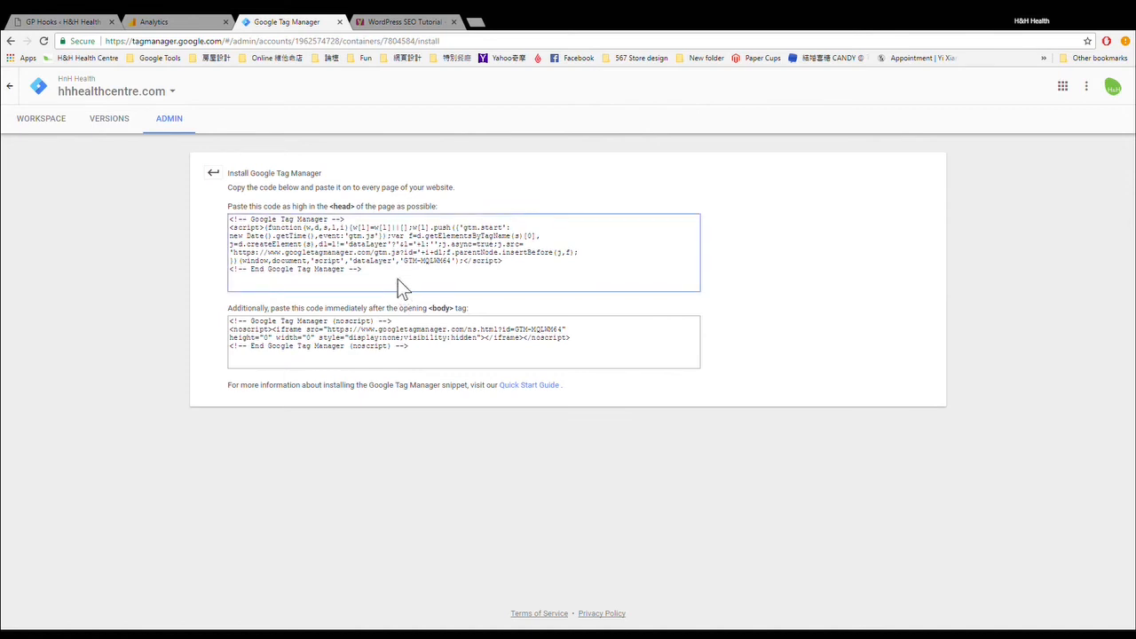
pyautogui.moveTo(239, 219); pyautogui.dragTo(384, 292)
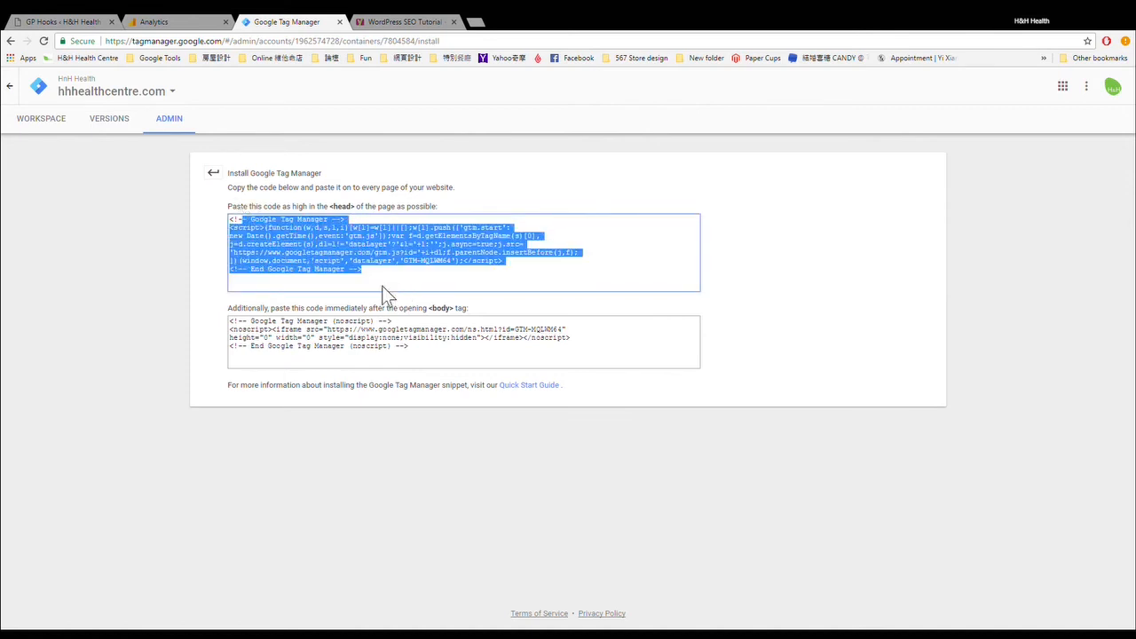
pyautogui.click(355, 206)
pyautogui.click(288, 243)
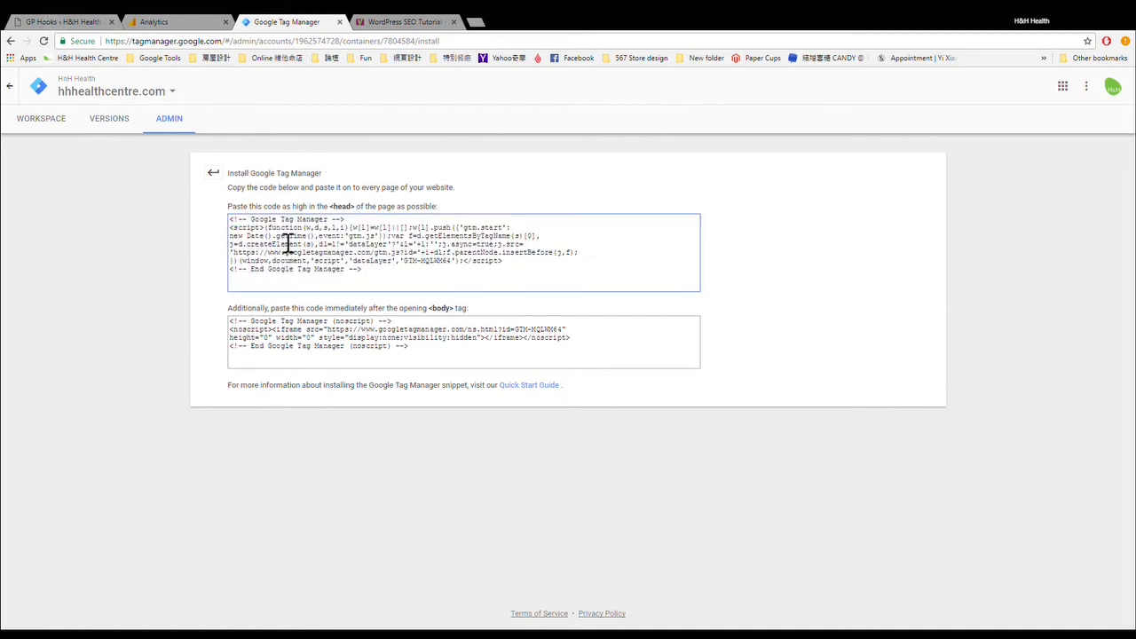
pyautogui.click(36, 23)
pyautogui.moveTo(183, 122); pyautogui.dragTo(107, 116)
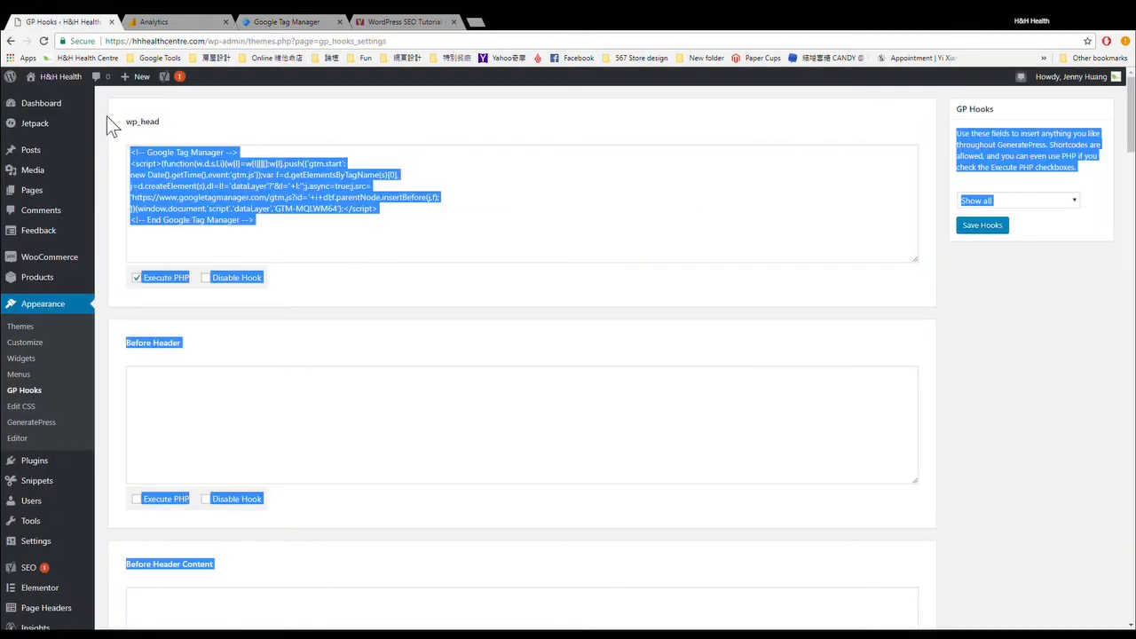
# - Scroll GP Hooks down to After Header and select GTM's noscript body snippet
pyautogui.click(196, 131)
pyautogui.scroll(-4, 262, 292)
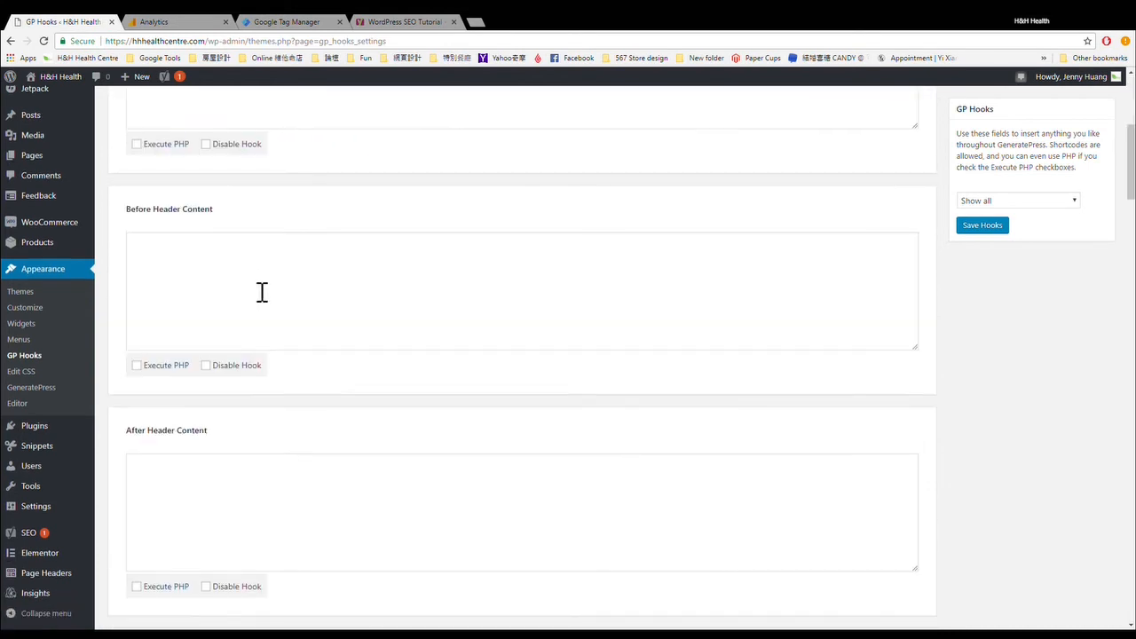
pyautogui.scroll(-4, 262, 292)
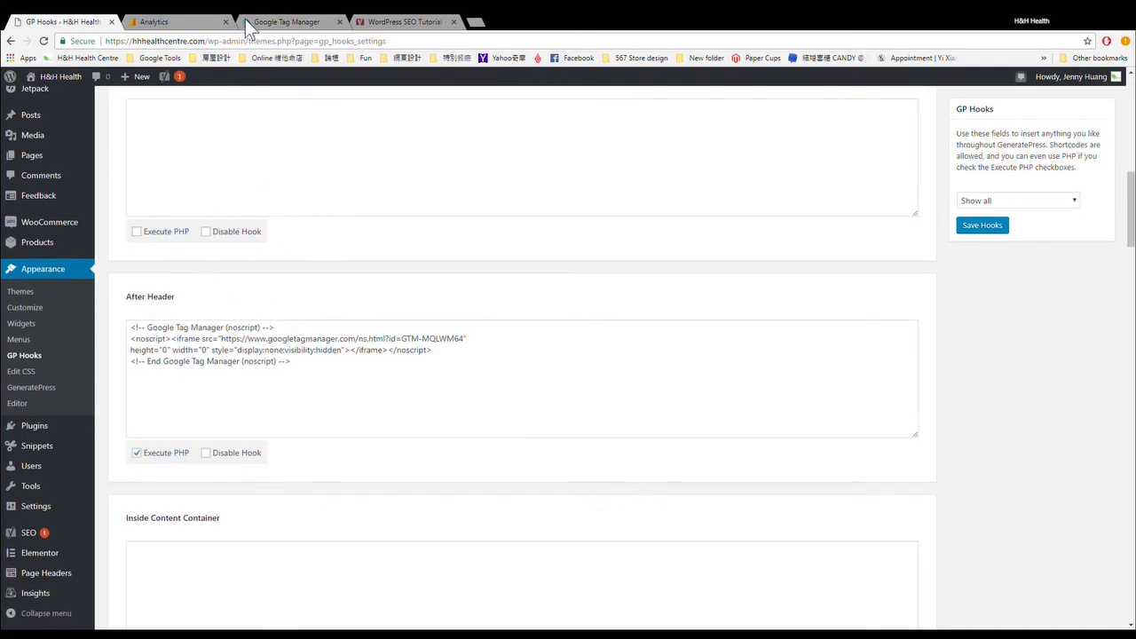
pyautogui.click(275, 23)
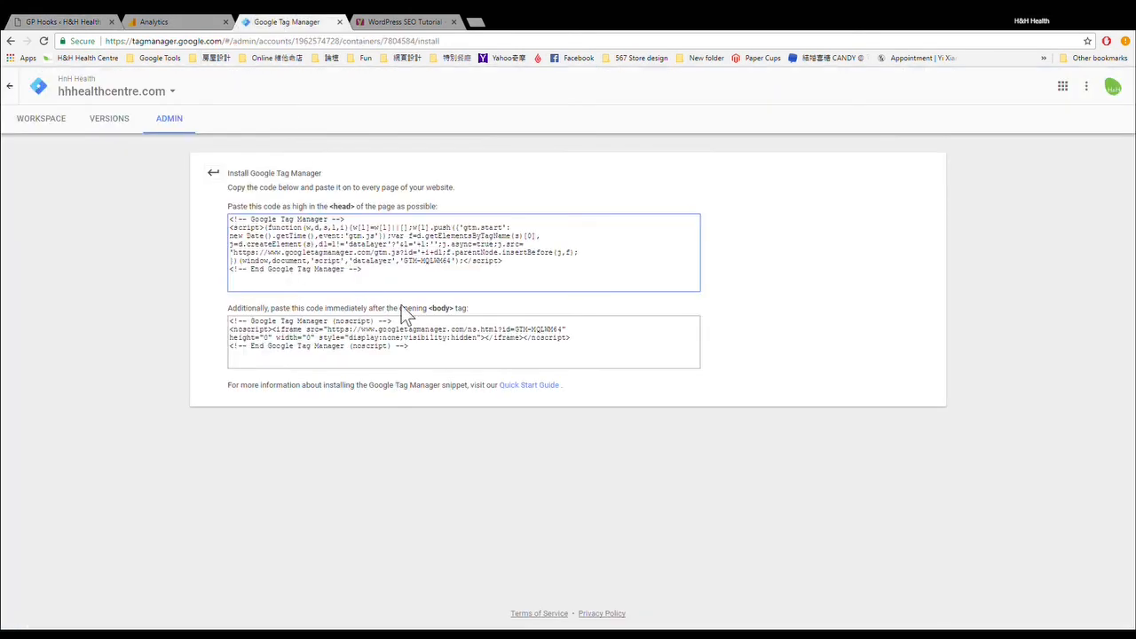
pyautogui.moveTo(397, 309); pyautogui.dragTo(423, 308)
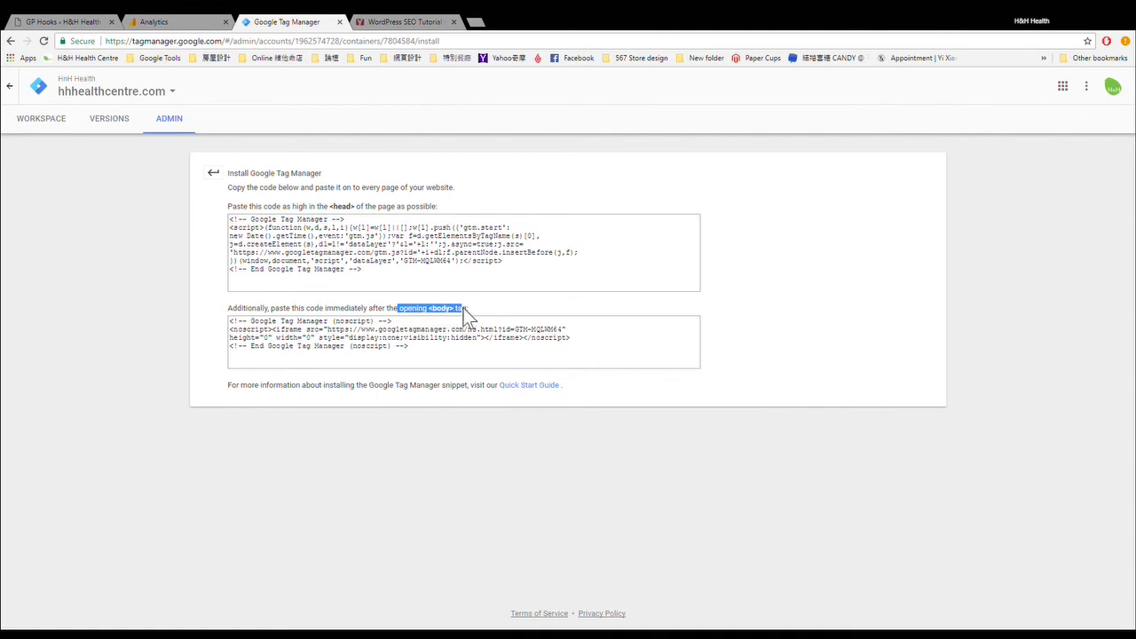
pyautogui.moveTo(408, 348); pyautogui.dragTo(230, 312)
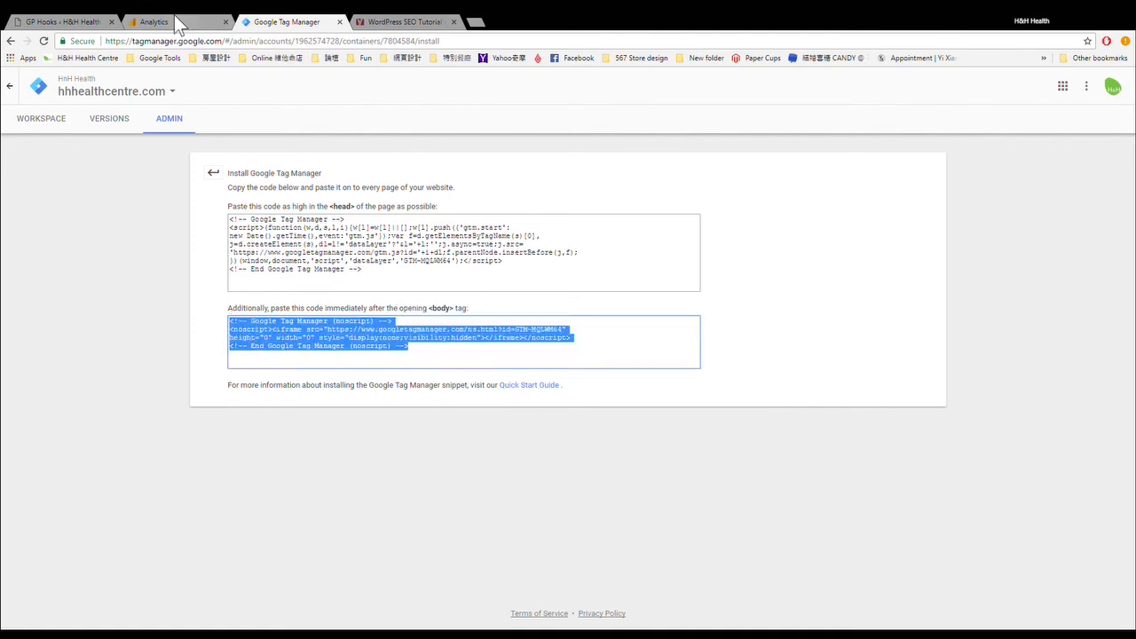
# - Select the After Header hook code to compare, then go back to the GTM Workspace overview
pyautogui.click(42, 20)
pyautogui.click(307, 412)
pyautogui.hotkey('ctrl', 'a')
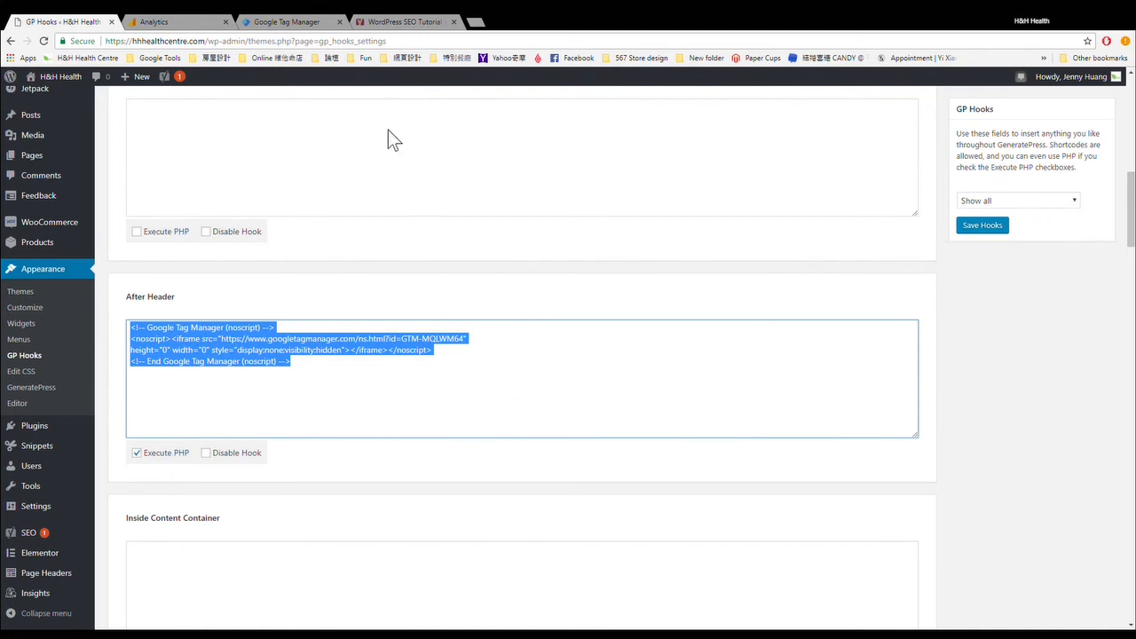
pyautogui.click(312, 19)
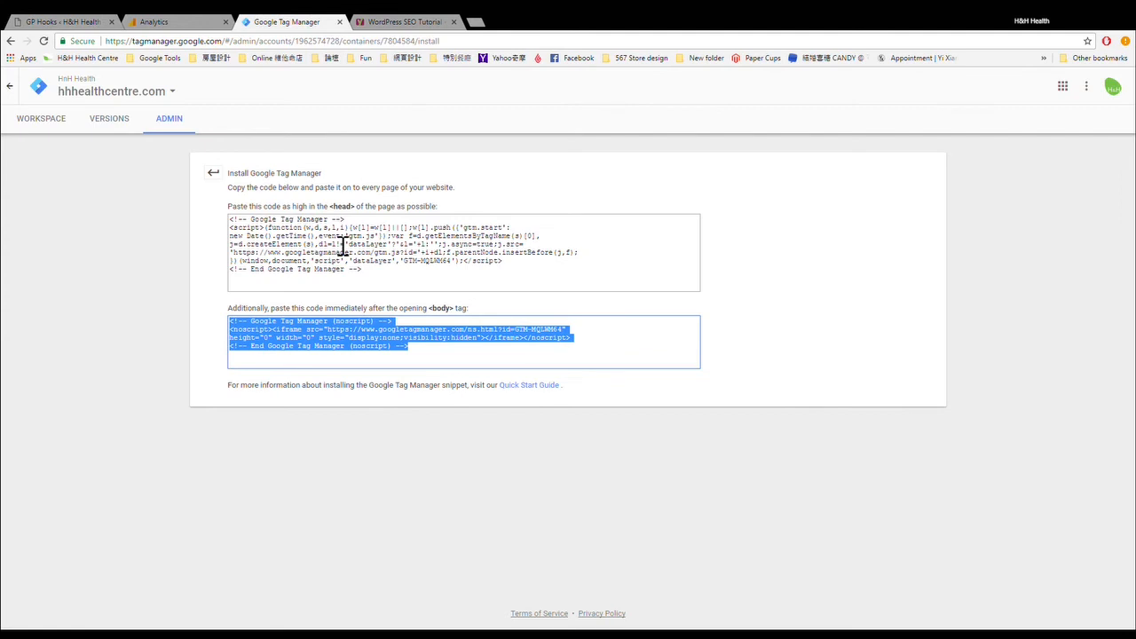
pyautogui.click(27, 122)
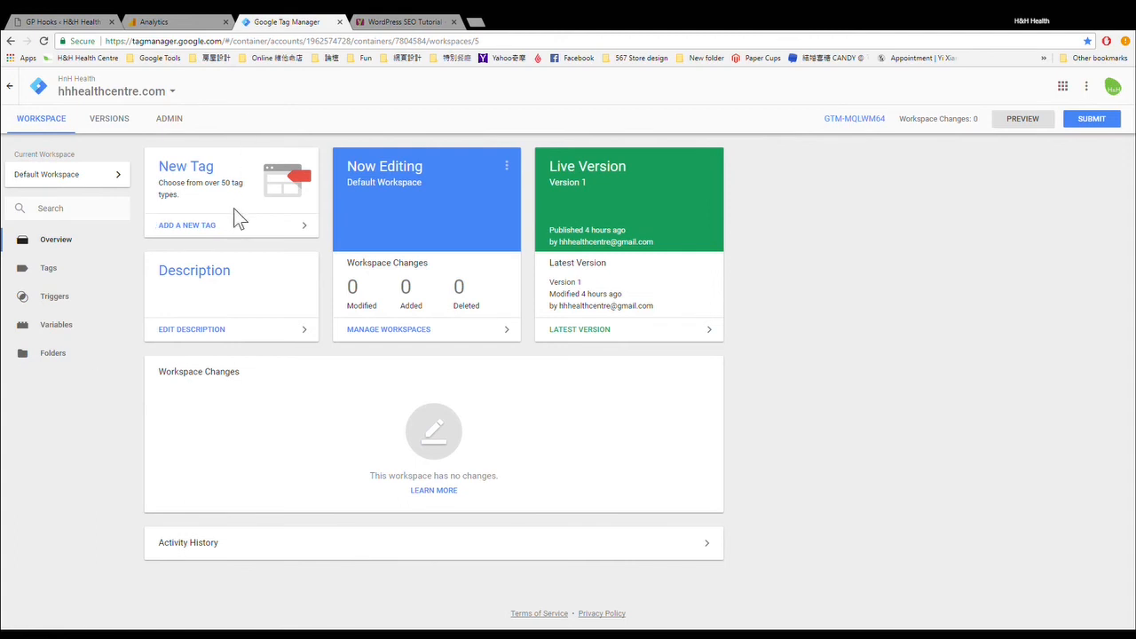
# - Start a new Universal Analytics tag with the Pageview track type
pyautogui.click(216, 223)
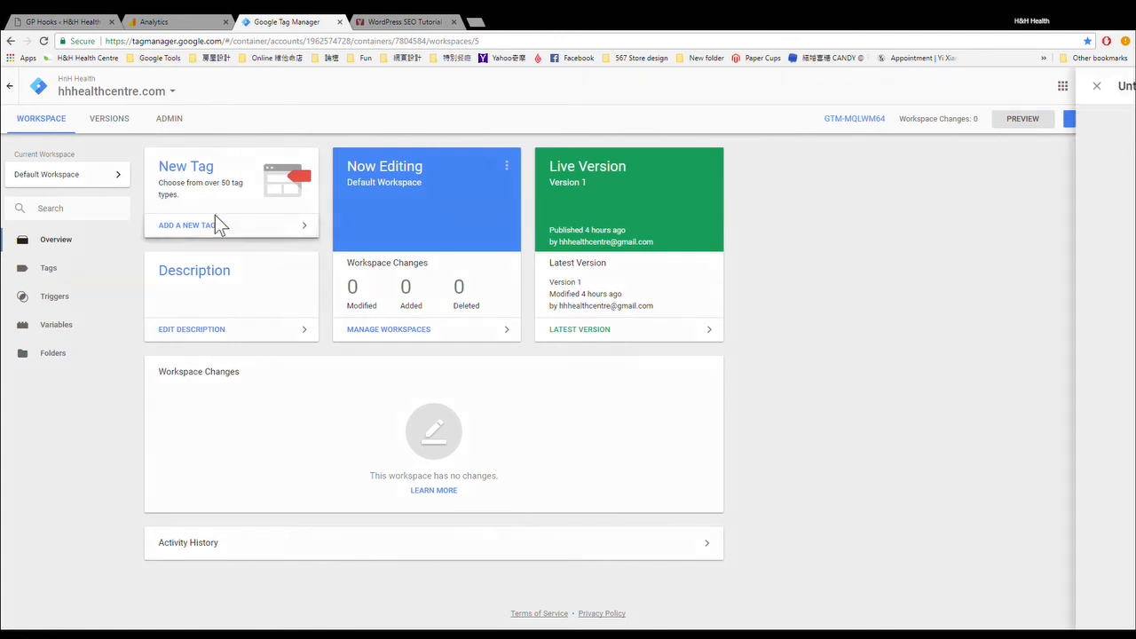
pyautogui.click(560, 278)
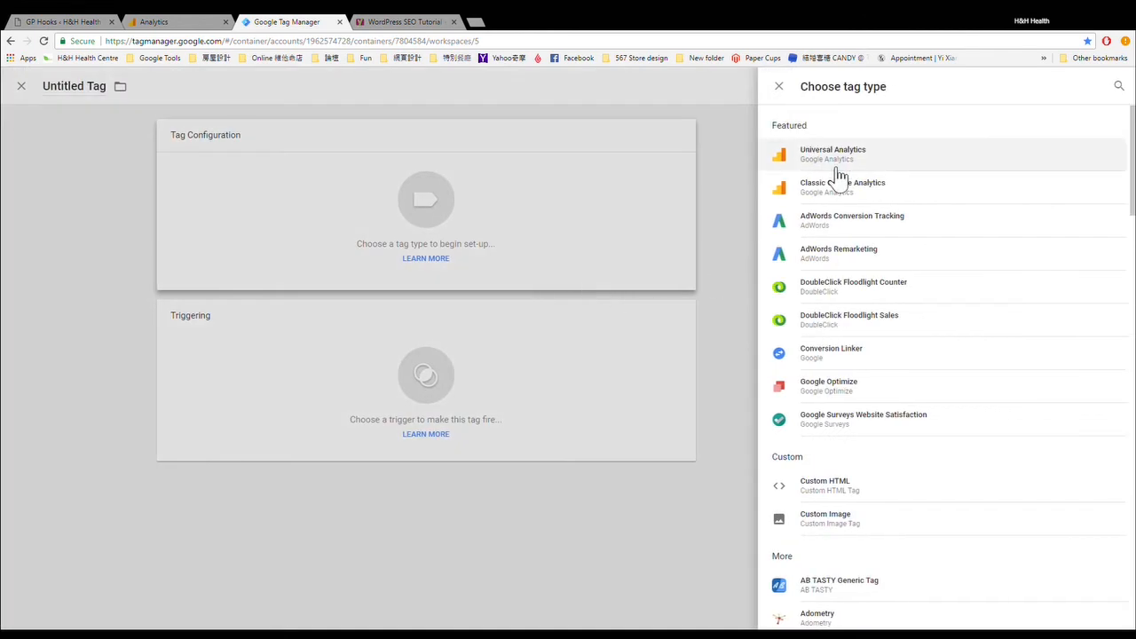
pyautogui.click(928, 166)
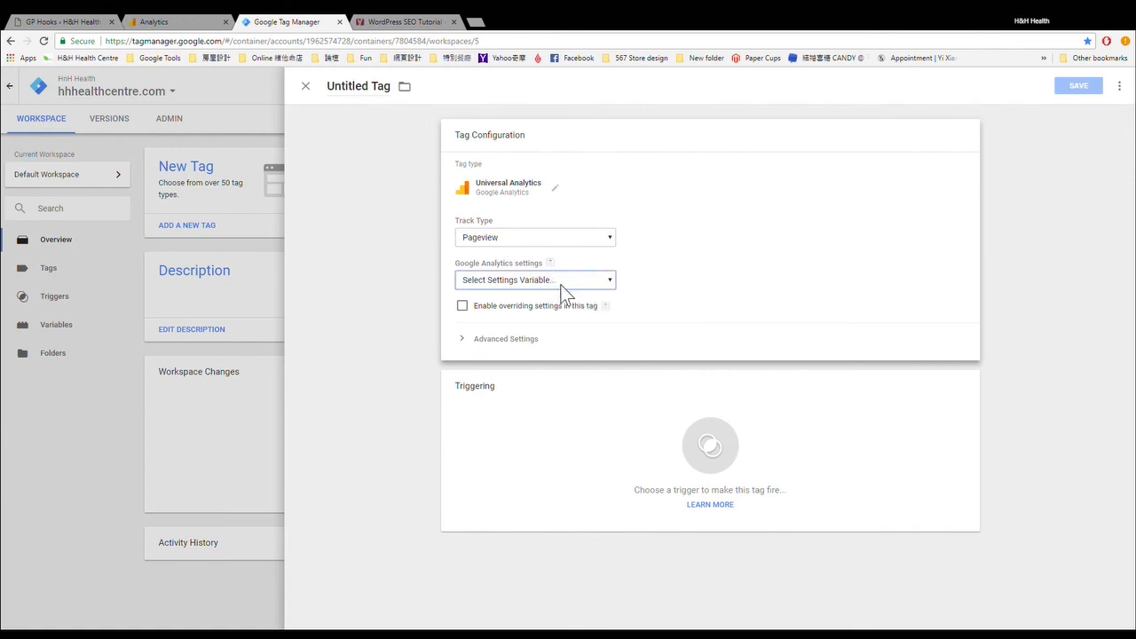
# - Add a new Google Analytics settings variable, ready to receive the Tracking ID
pyautogui.click(537, 353)
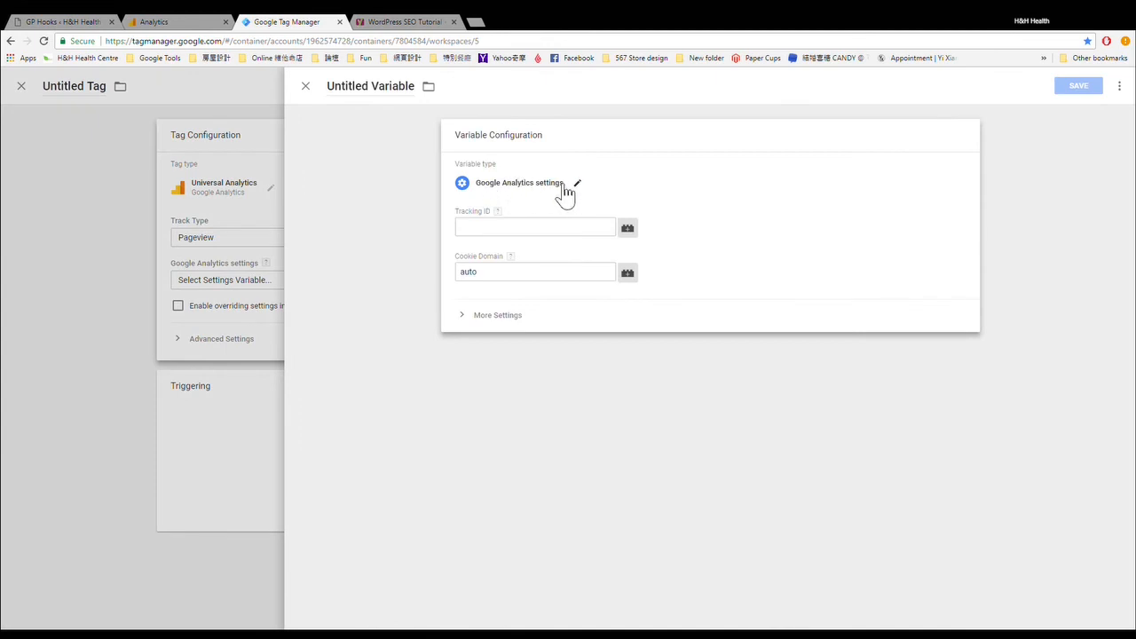
pyautogui.click(561, 186)
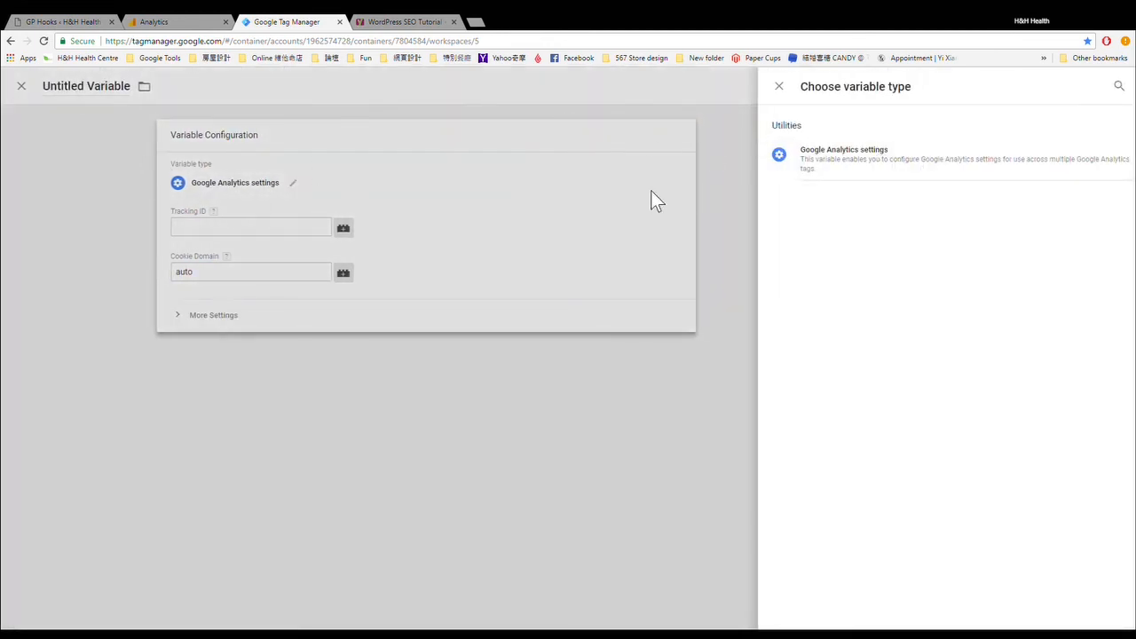
pyautogui.click(779, 86)
pyautogui.click(546, 230)
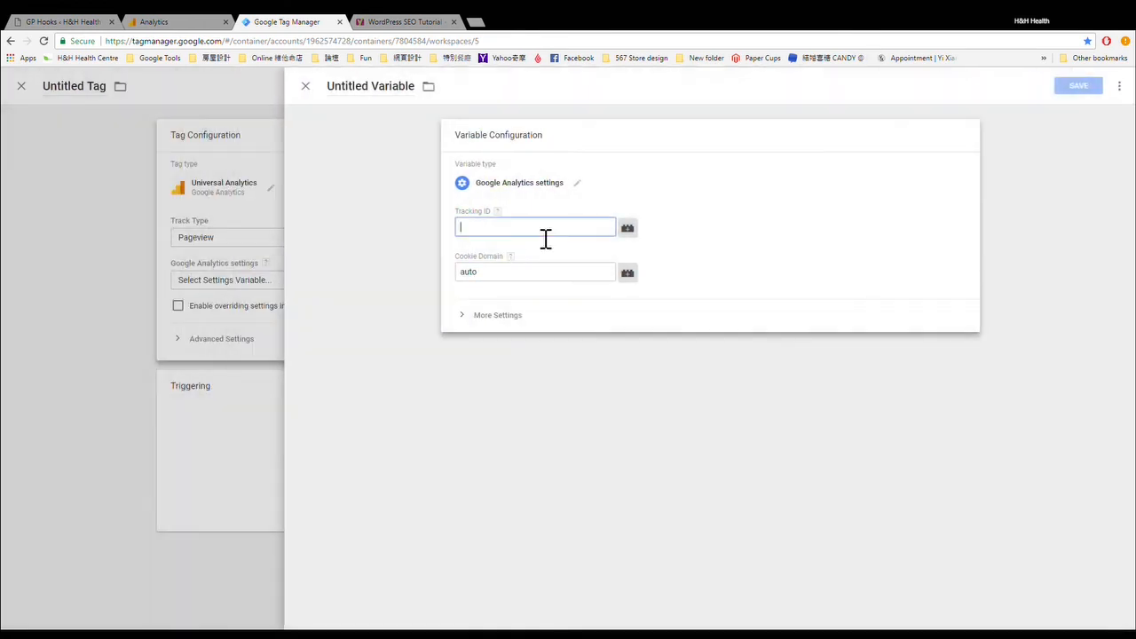
pyautogui.click(171, 20)
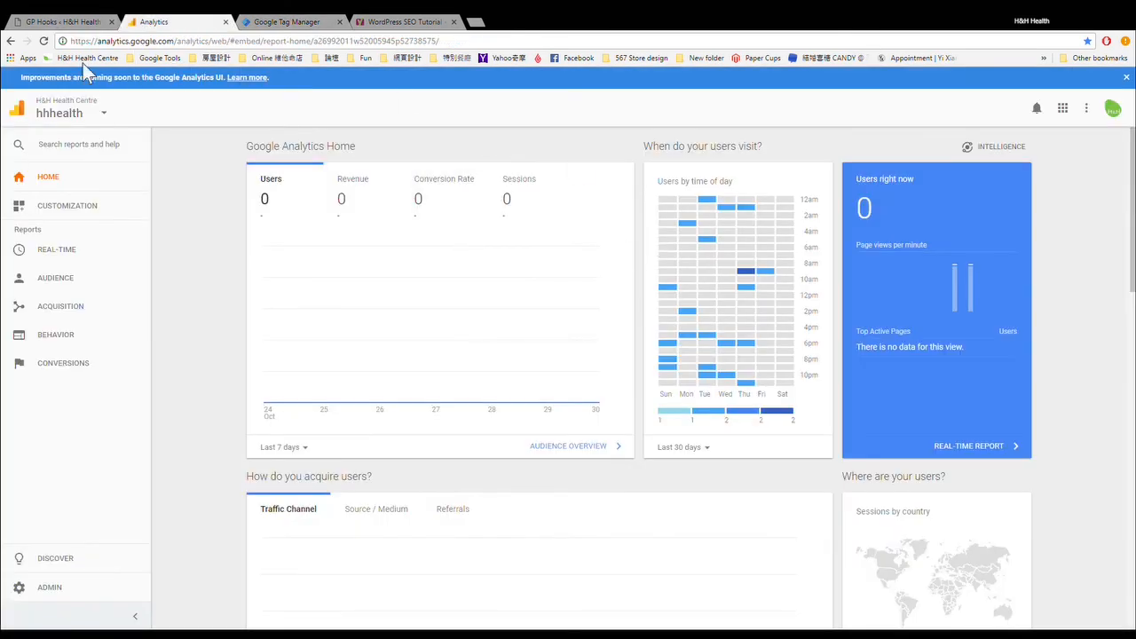
# - Copy the Tracking Id from Analytics Property Settings into GTM's Tracking ID field
pyautogui.click(82, 595)
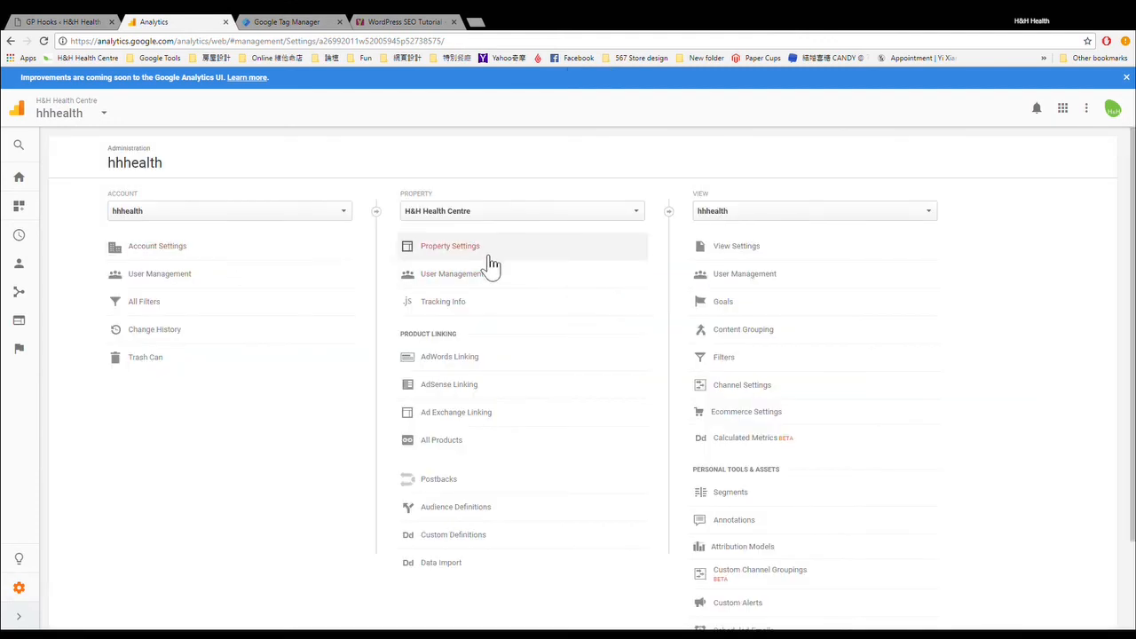
pyautogui.click(491, 265)
pyautogui.moveTo(341, 263); pyautogui.dragTo(267, 276)
pyautogui.hotkey('ctrl', 'c')
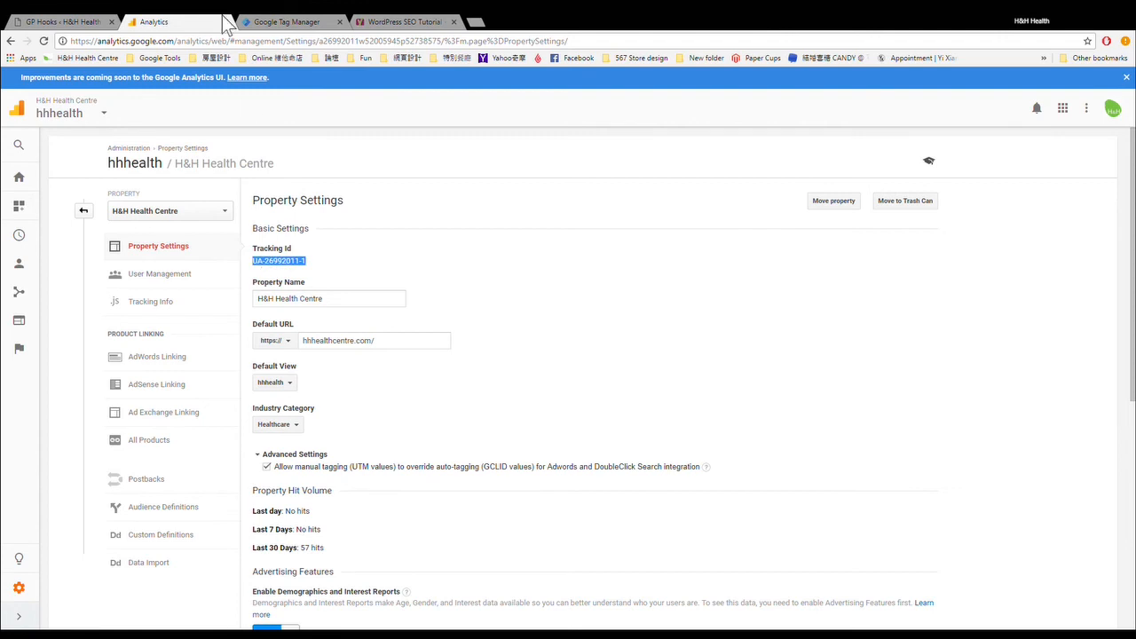
pyautogui.click(280, 22)
pyautogui.hotkey('ctrl', 'v')
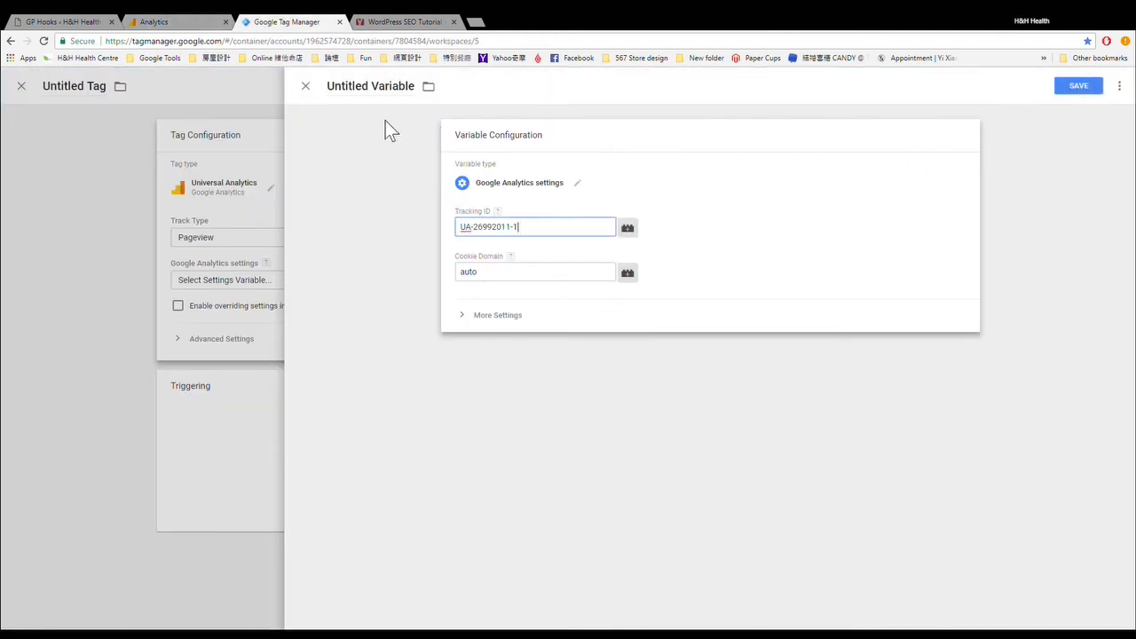
# - Discard the unsaved settings variable while keeping the tag editor open
pyautogui.click(307, 86)
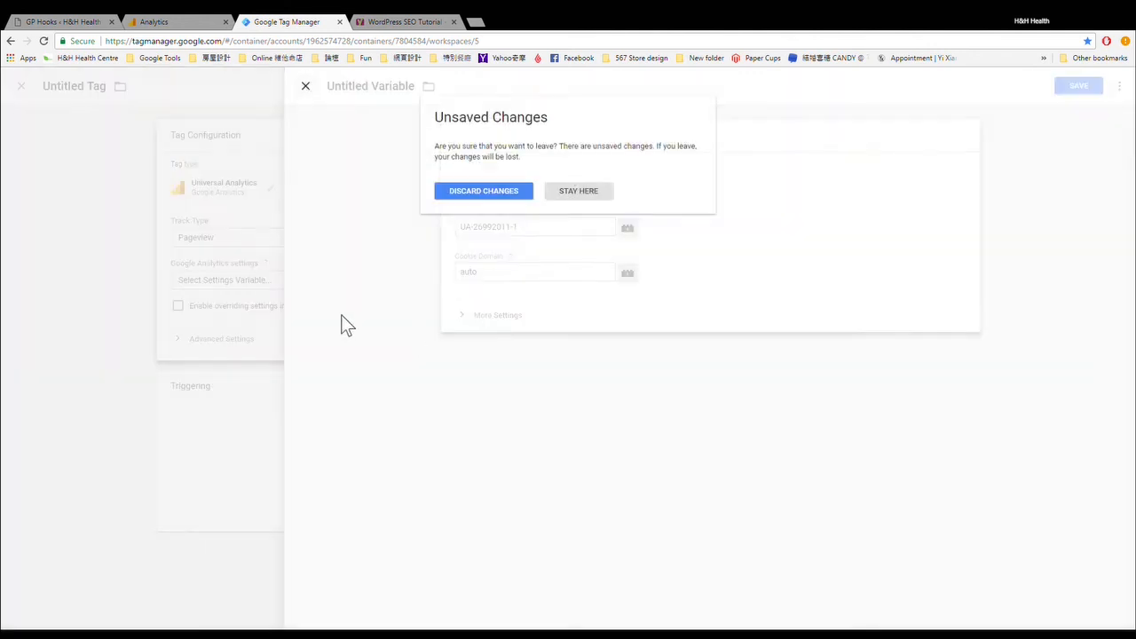
pyautogui.click(492, 191)
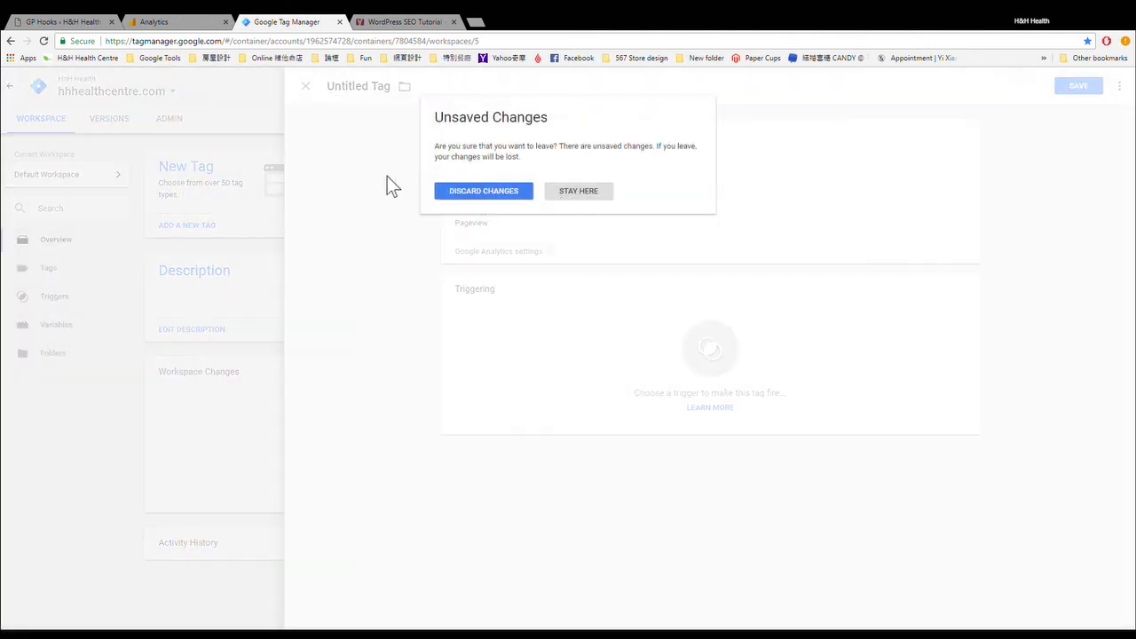
pyautogui.click(577, 191)
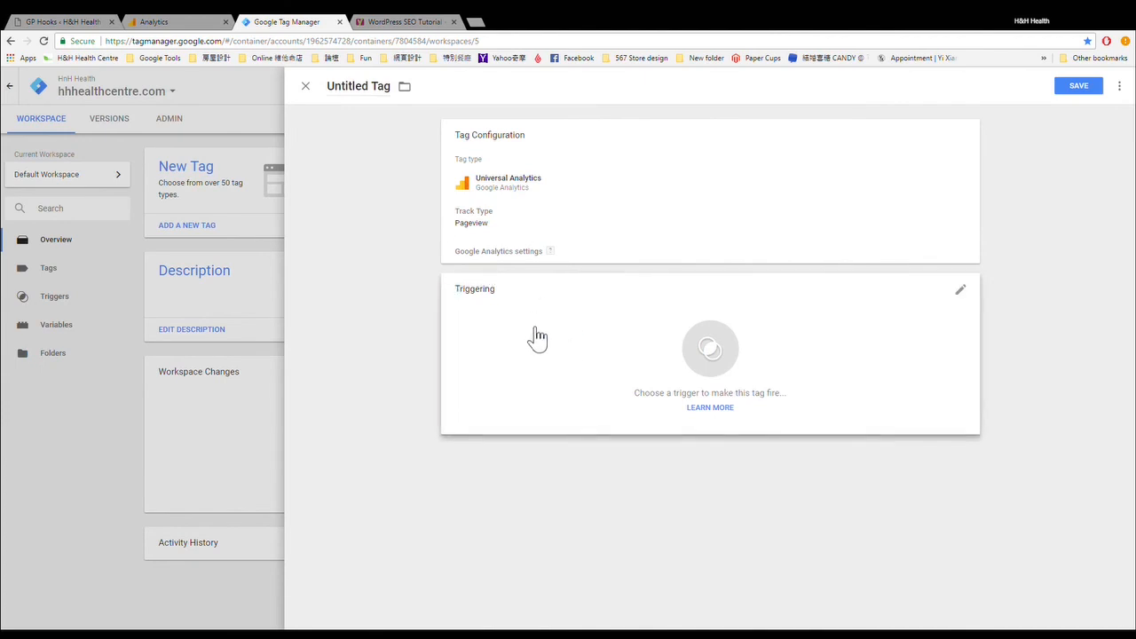
# - Set the tag's trigger to All Pages, then close and discard the unsaved tag
pyautogui.click(568, 341)
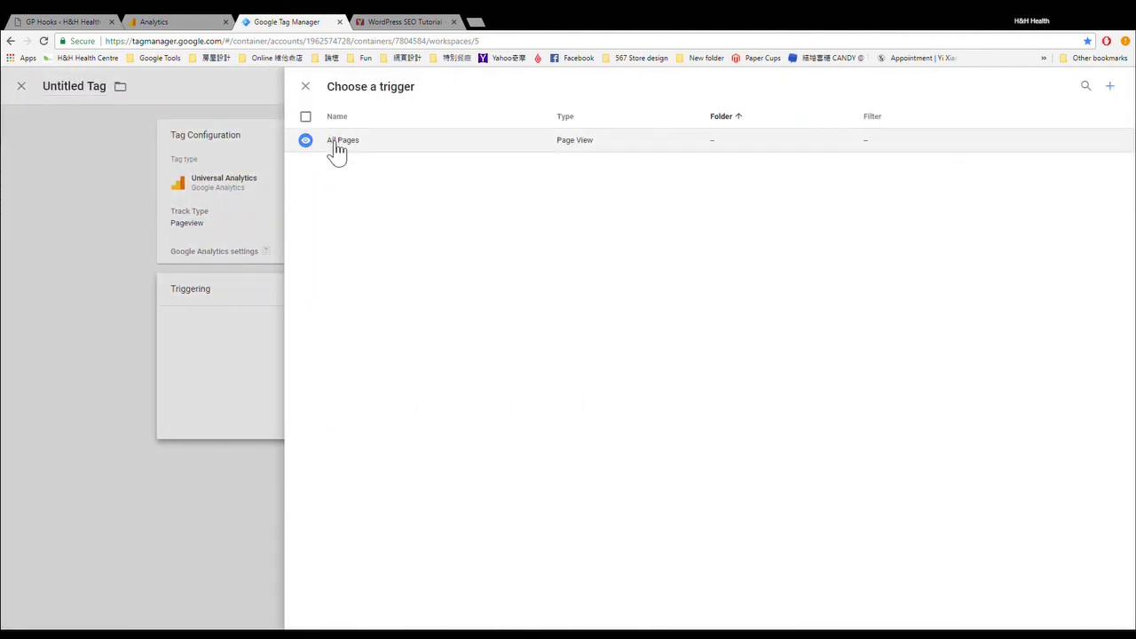
pyautogui.click(332, 151)
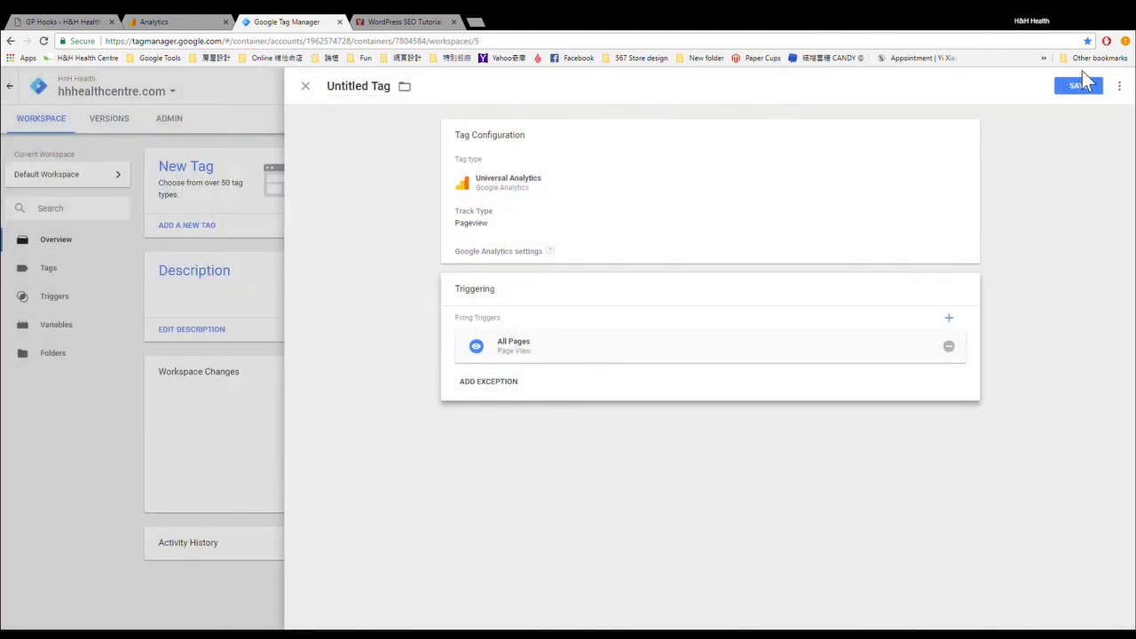
pyautogui.click(306, 86)
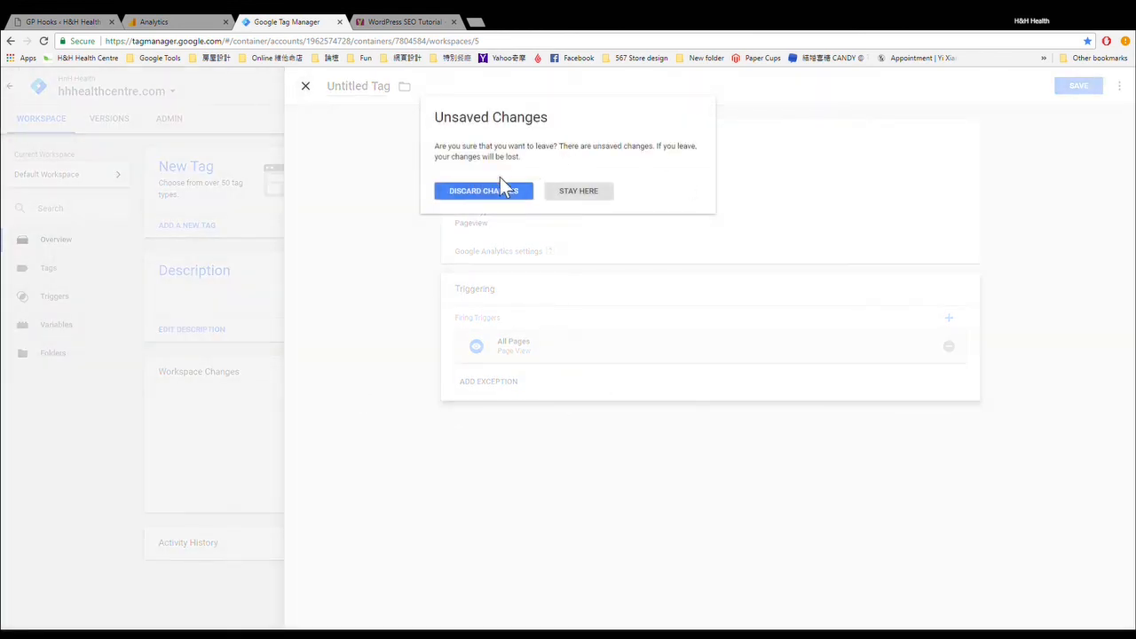
pyautogui.click(500, 187)
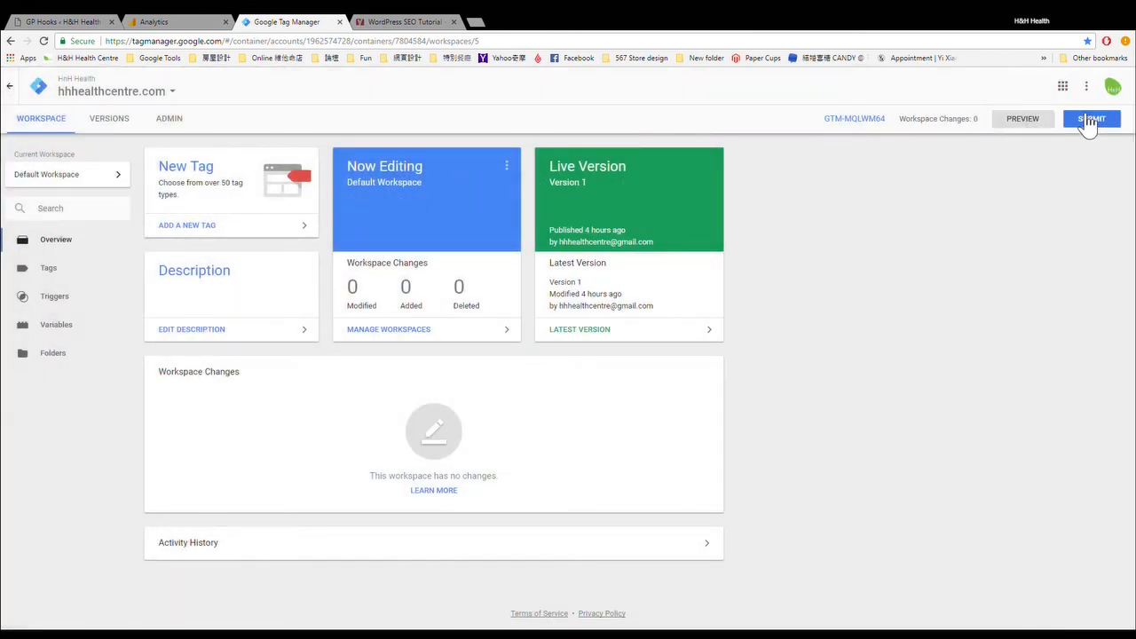
# - Enter Preview mode and load the H&H Health site in a new tab
pyautogui.click(1036, 123)
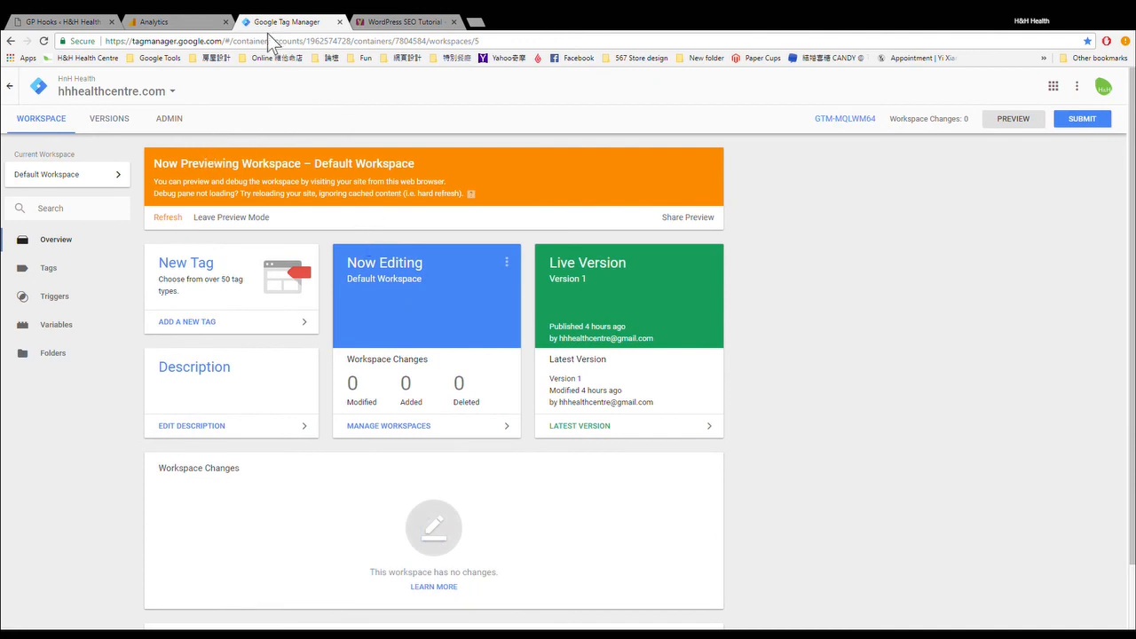
pyautogui.hotkey('ctrl', 't')
pyautogui.click(86, 60)
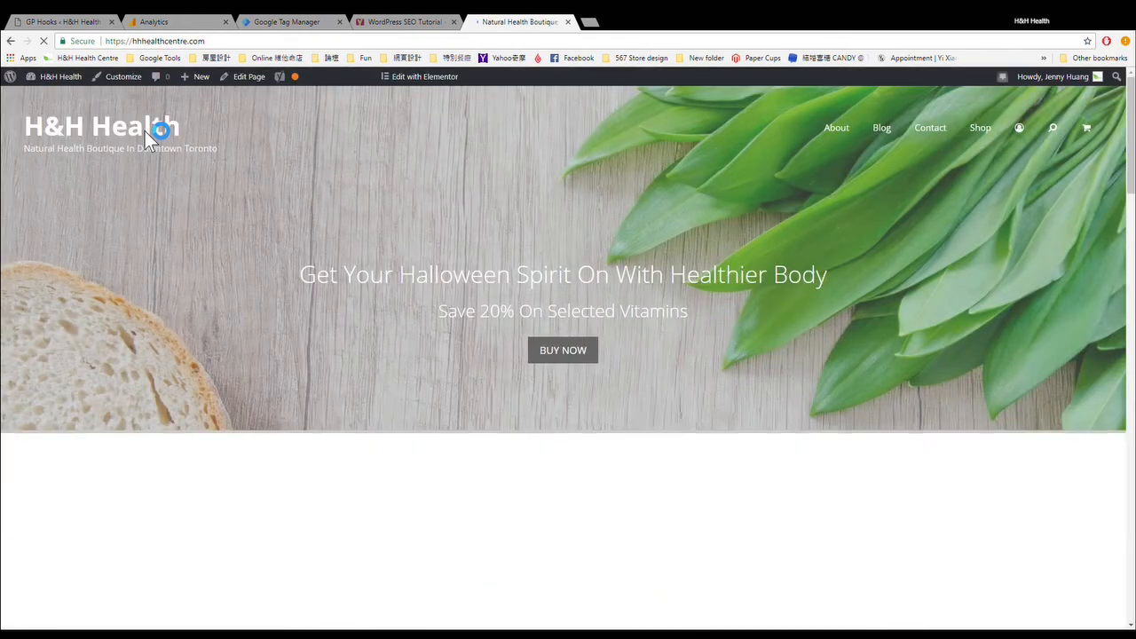
pyautogui.scroll(-3, 312, 508)
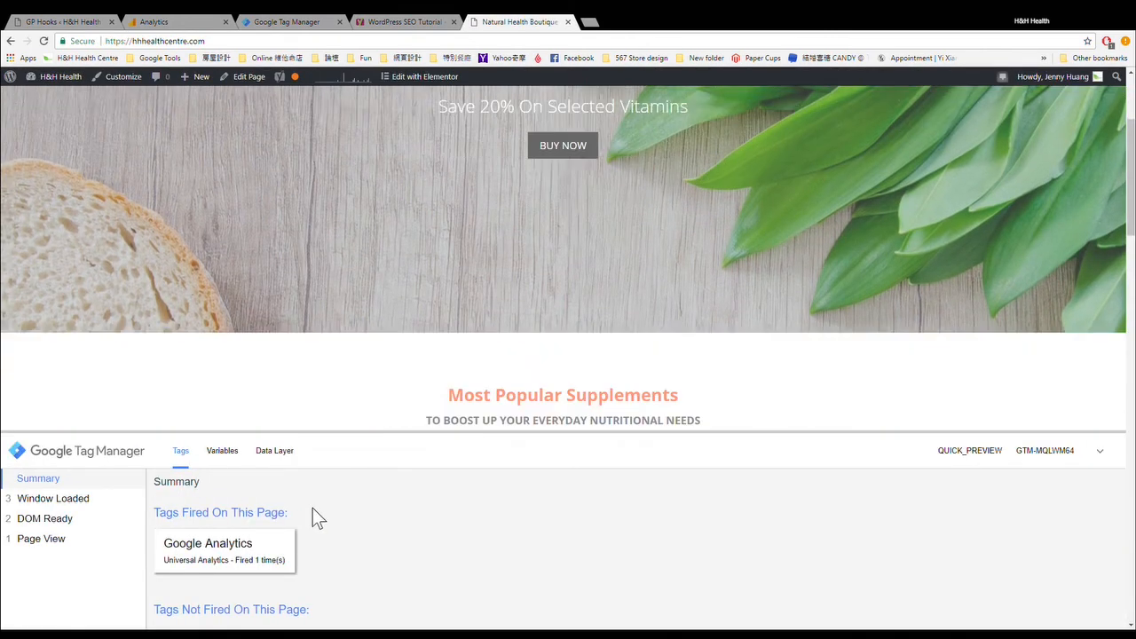
# - Check the fired Google Analytics tag's details in the debug pane, then close the site tab
pyautogui.click(271, 575)
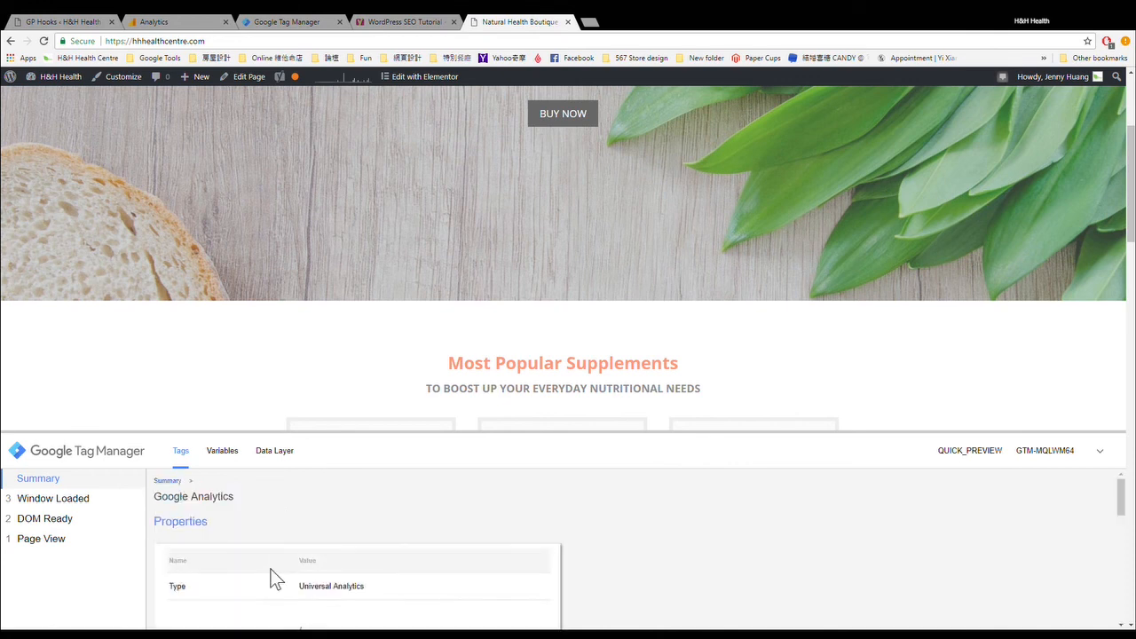
pyautogui.scroll(-5, 355, 559)
pyautogui.scroll(2, 364, 577)
pyautogui.scroll(-3, 373, 580)
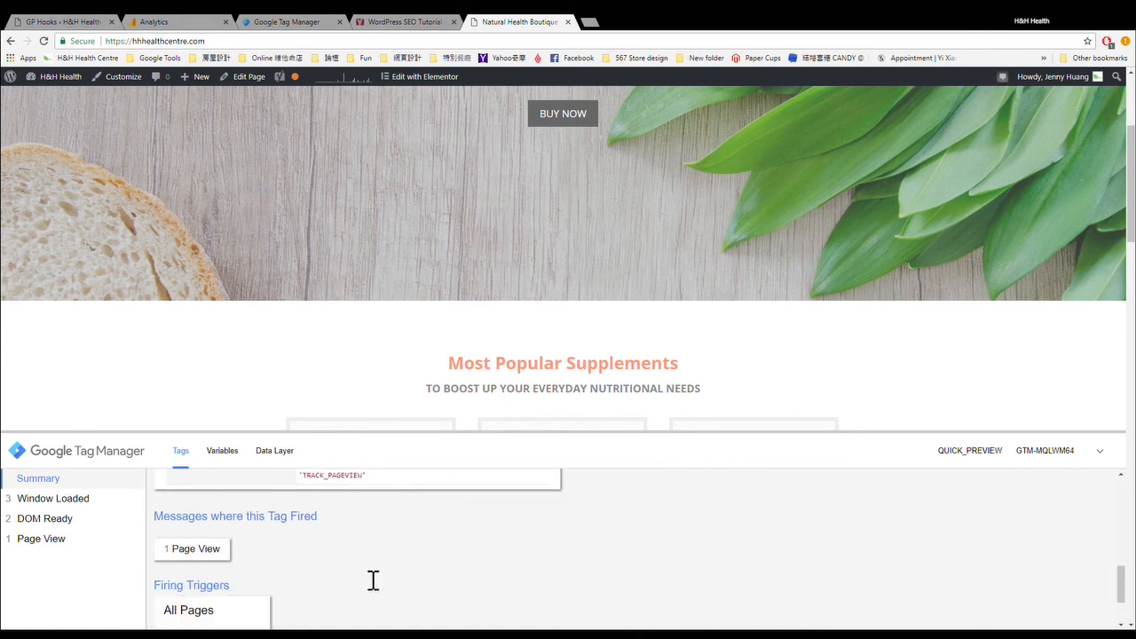
pyautogui.scroll(3, 373, 581)
pyautogui.scroll(-6, 373, 581)
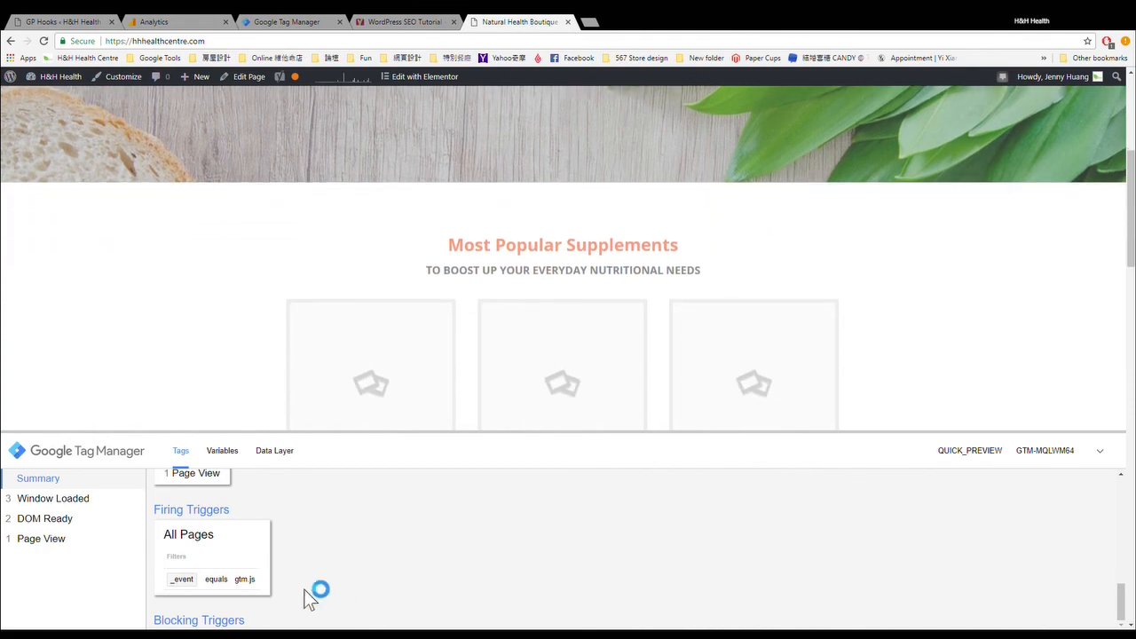
pyautogui.scroll(10, 363, 591)
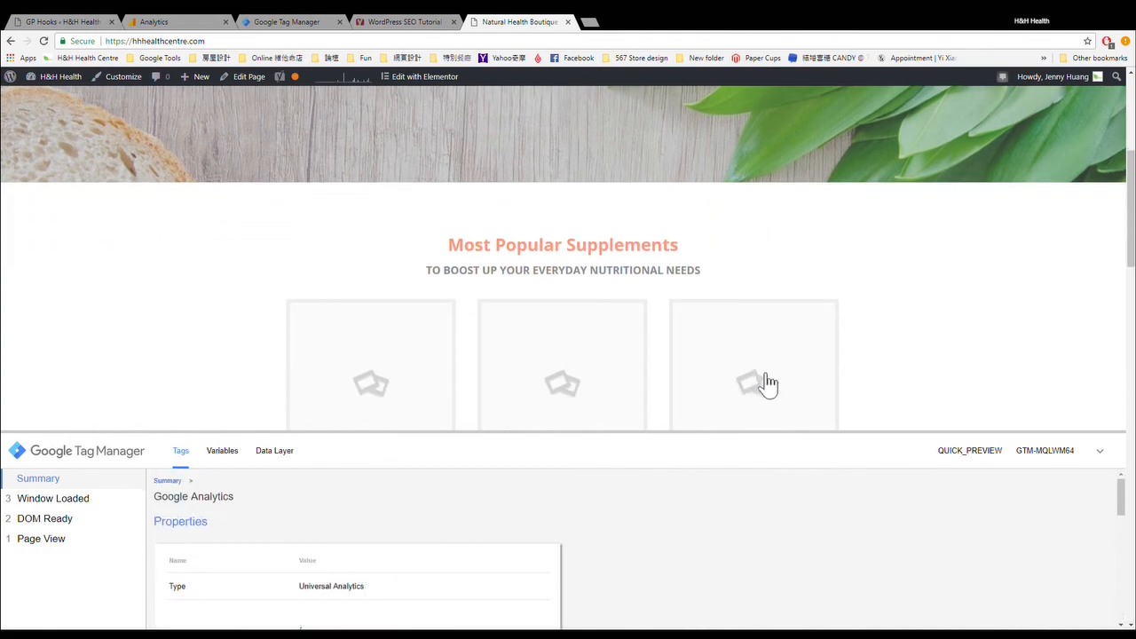
pyautogui.click(567, 22)
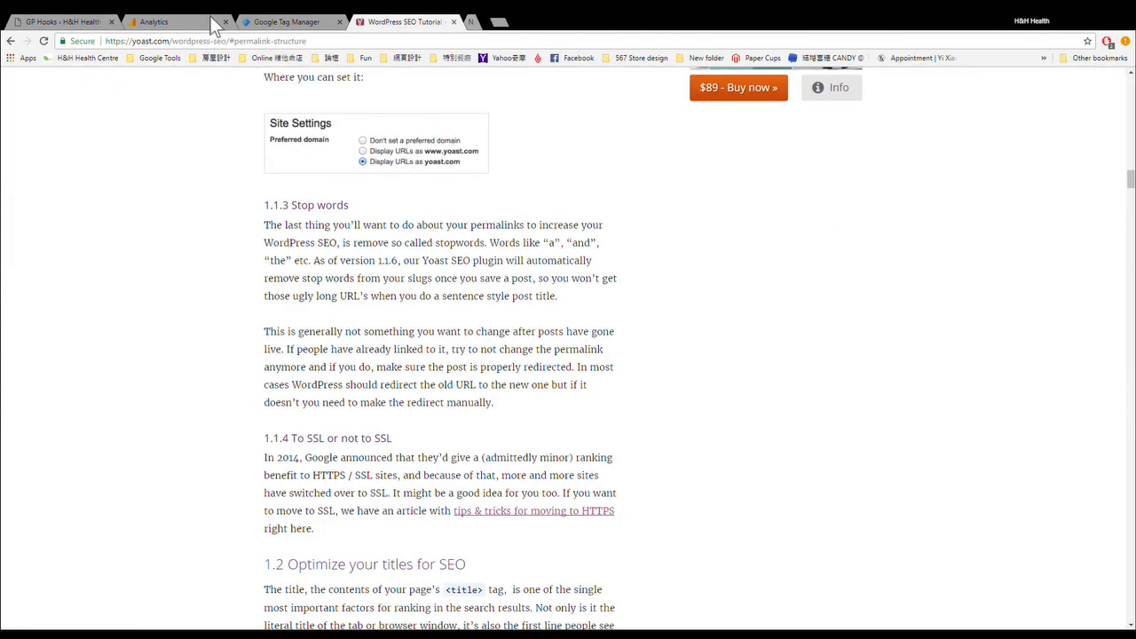
# - Open GTM's Submit Changes form, then close it without publishing a version
pyautogui.click(266, 22)
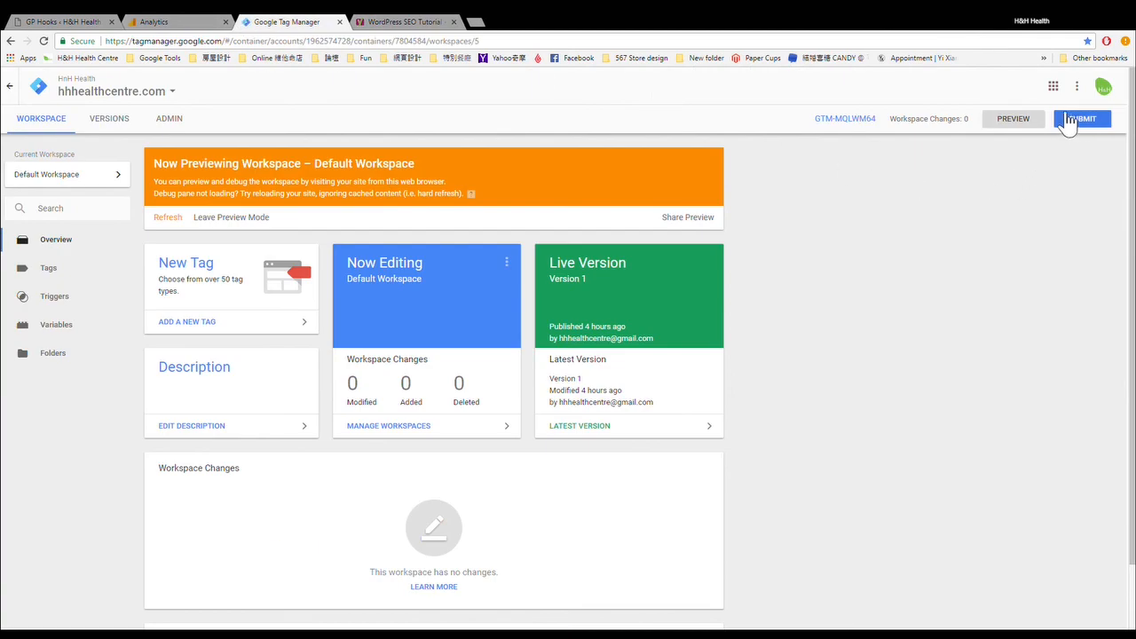
pyautogui.click(1079, 122)
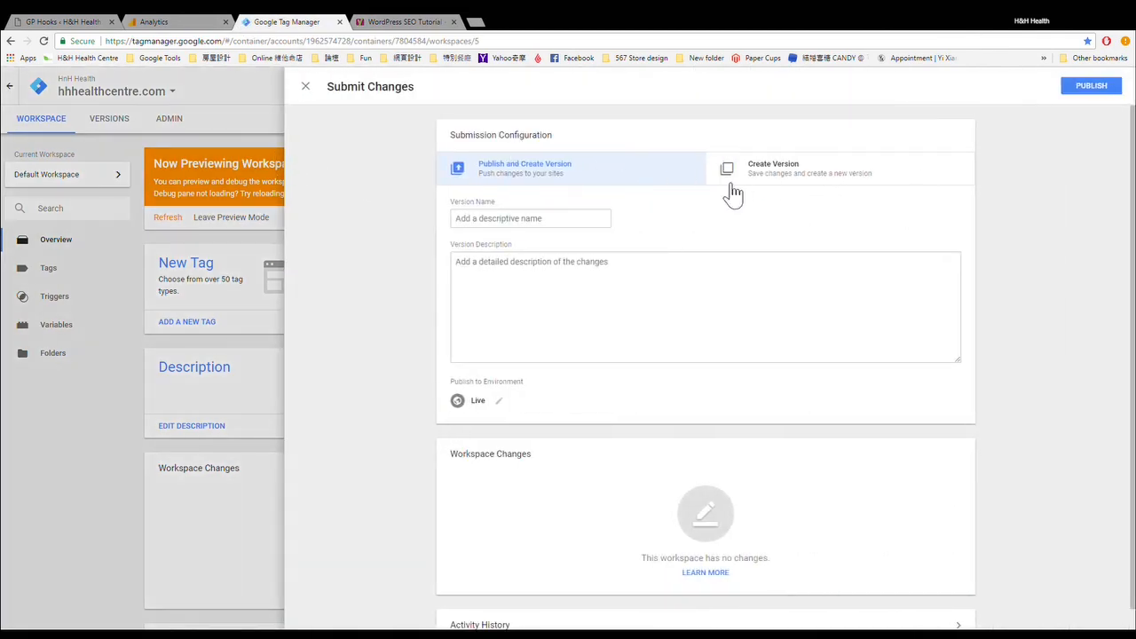
pyautogui.click(553, 222)
pyautogui.scroll(-1, 648, 342)
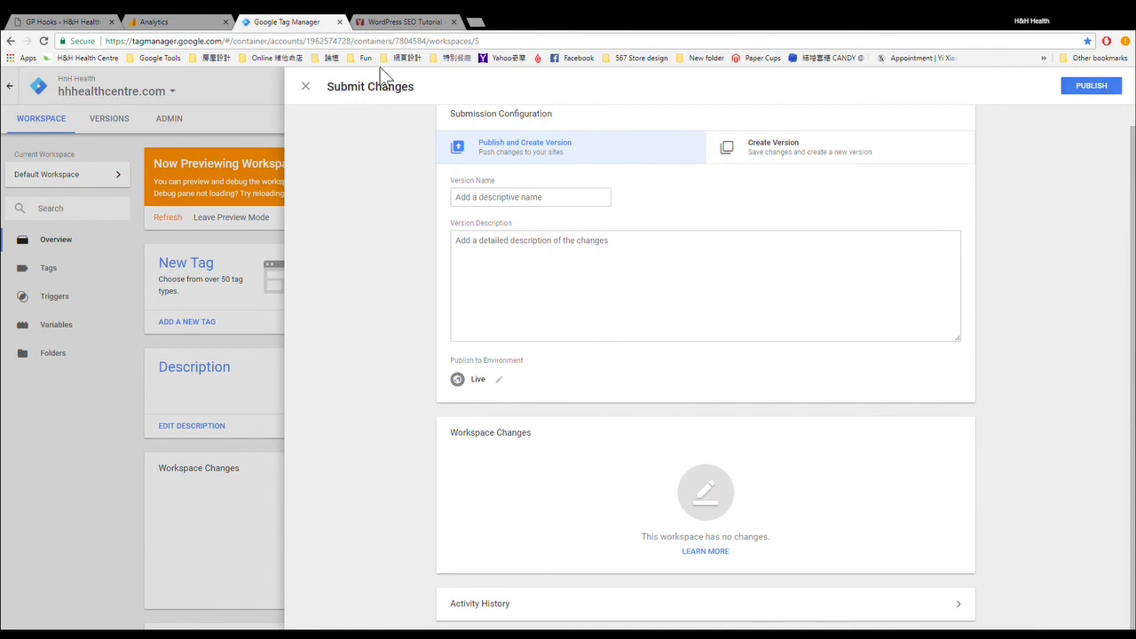
pyautogui.click(305, 87)
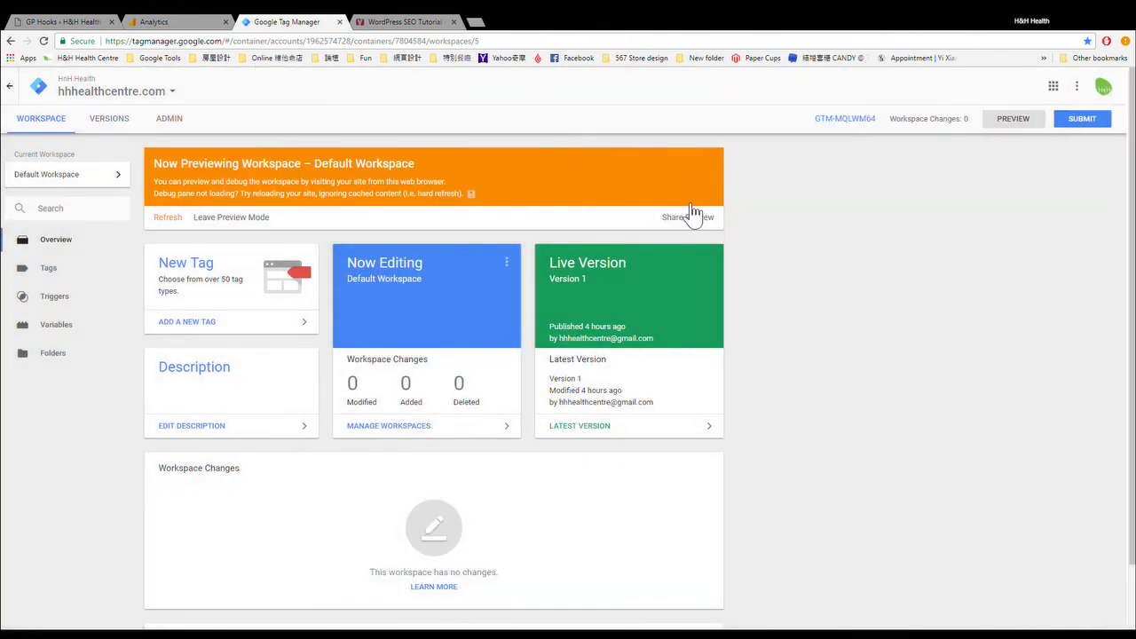